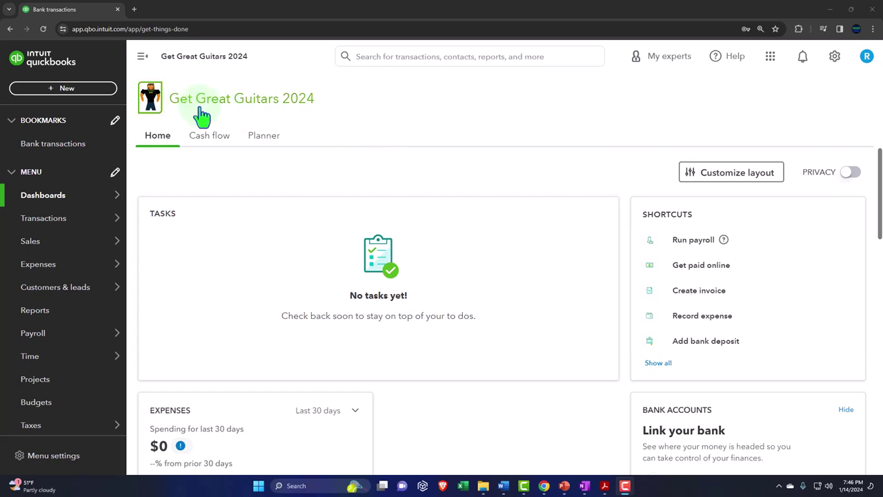
# Review the transaction types available for customers, vendors and employees, and the sales, expenses and payroll areas of the navigation.
pyautogui.click(93, 90)
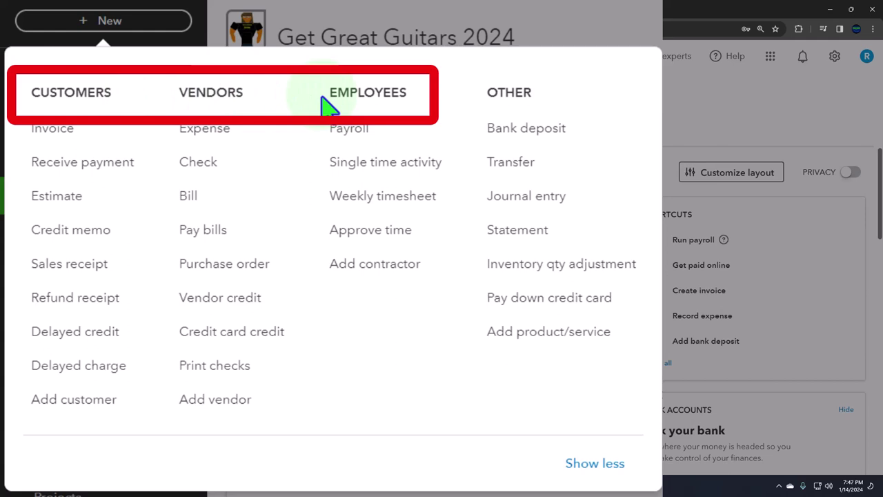
pyautogui.click(517, 150)
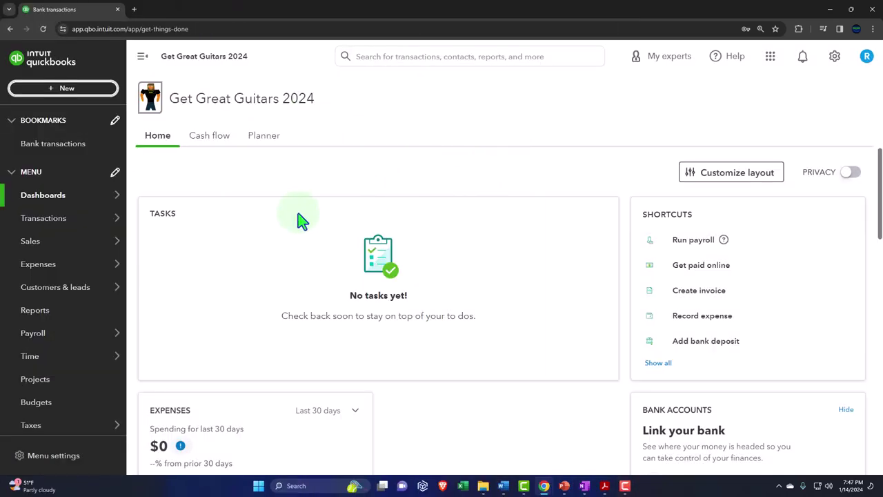
pyautogui.click(67, 243)
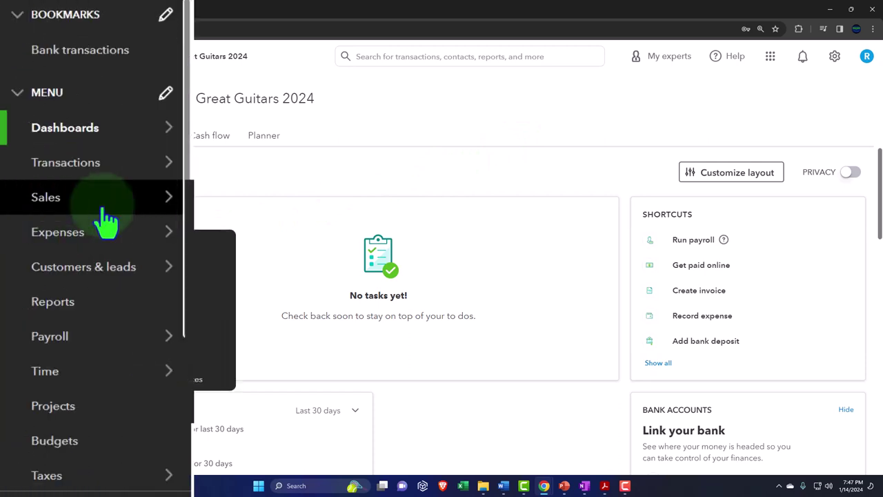
pyautogui.moveTo(108, 237)
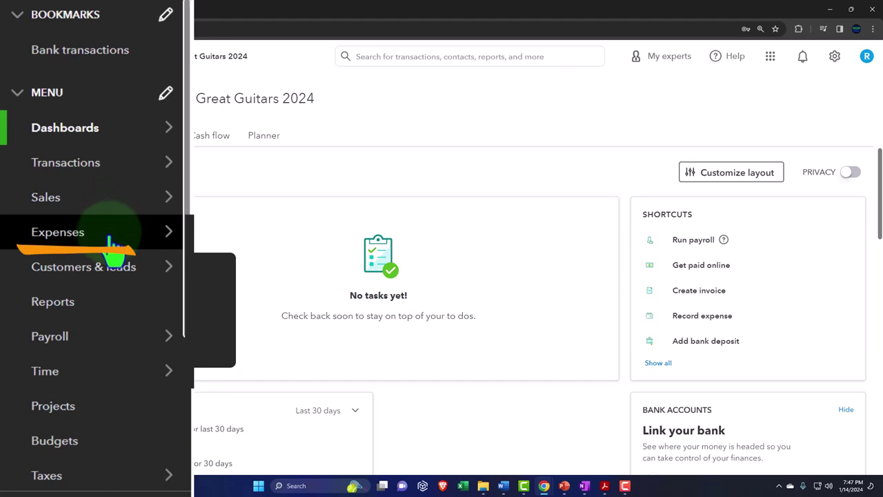
pyautogui.moveTo(120, 349)
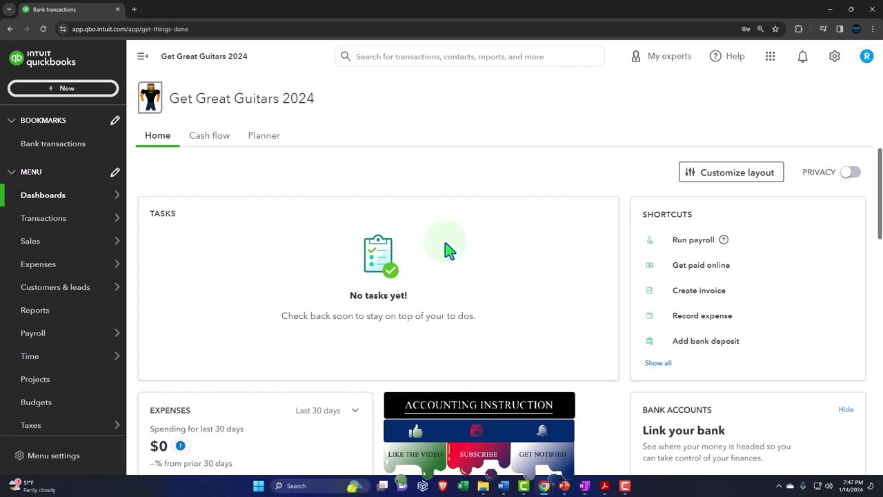
# Open the overview page of all company lists.
pyautogui.click(834, 58)
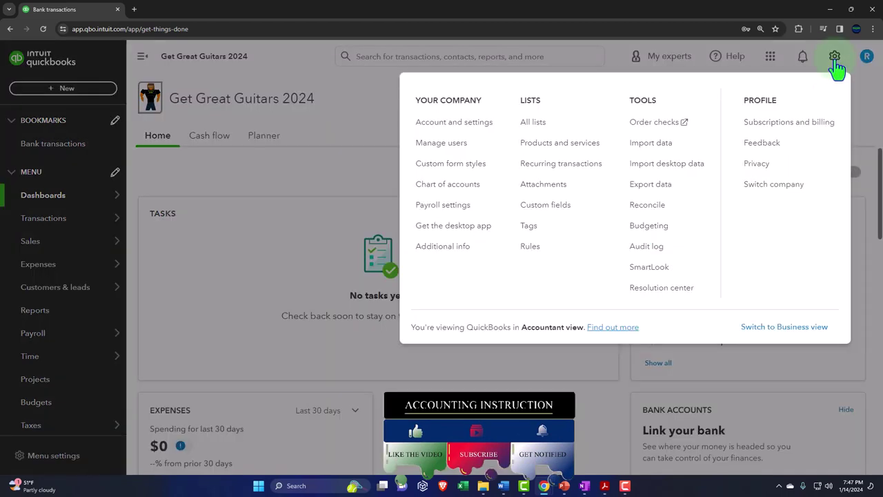
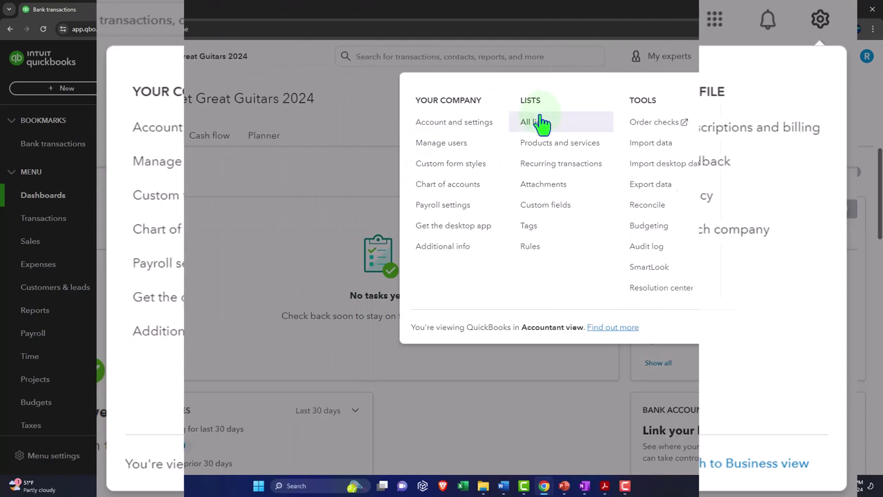
pyautogui.click(331, 128)
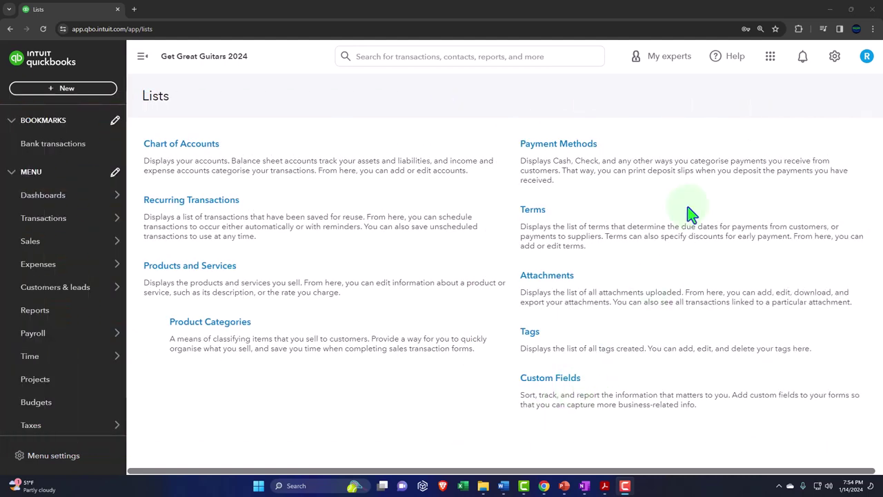
# Open the desktop data import page, read its three-step company file instructions and migration tool note, and review the company settings options.
pyautogui.click(834, 56)
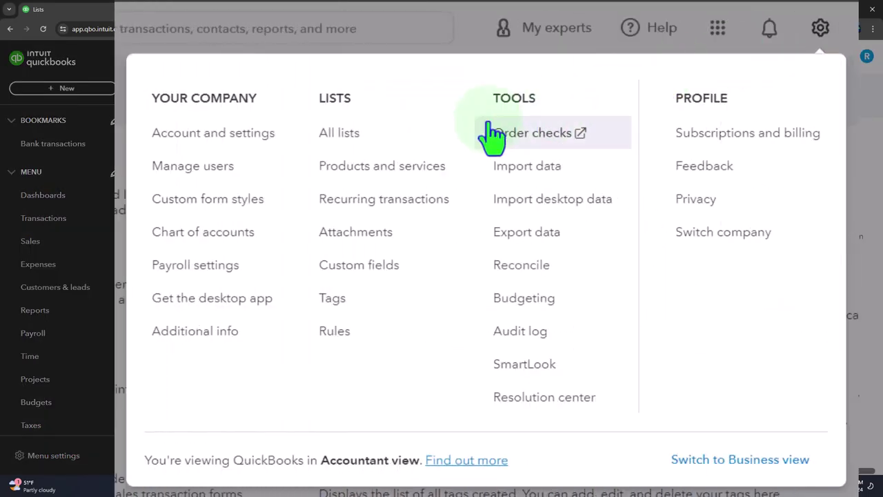
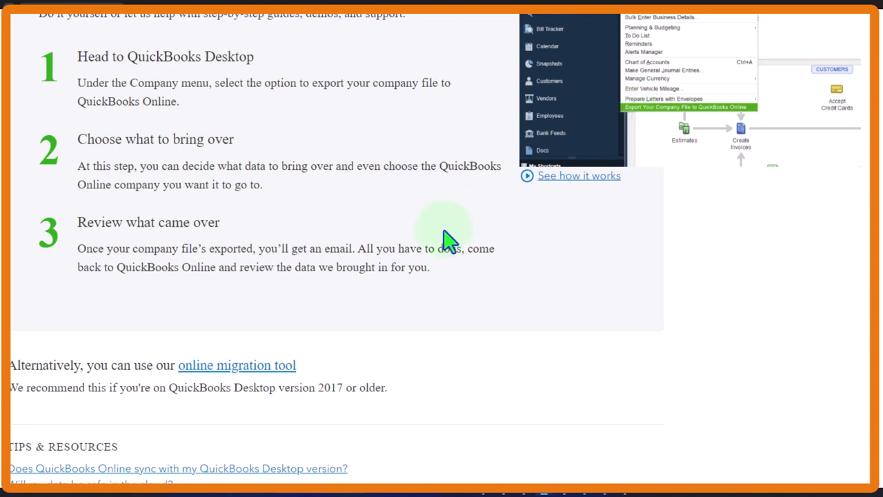
pyautogui.click(274, 375)
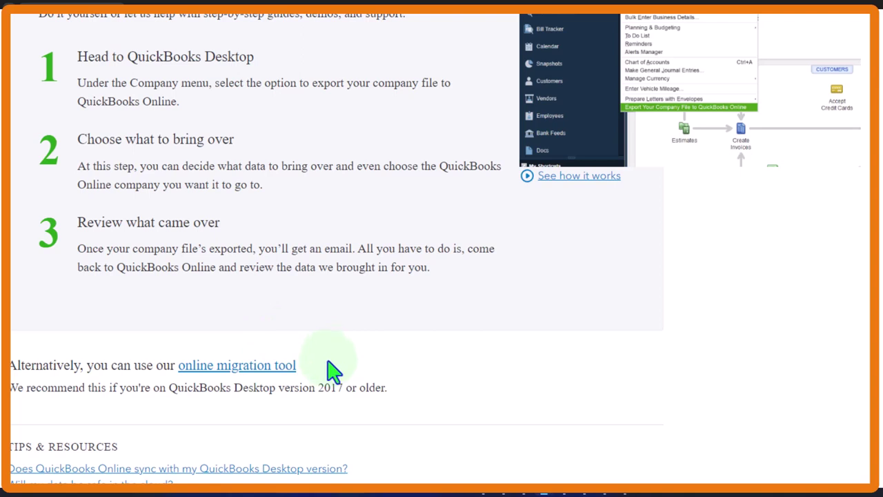
pyautogui.scroll(2, 333, 371)
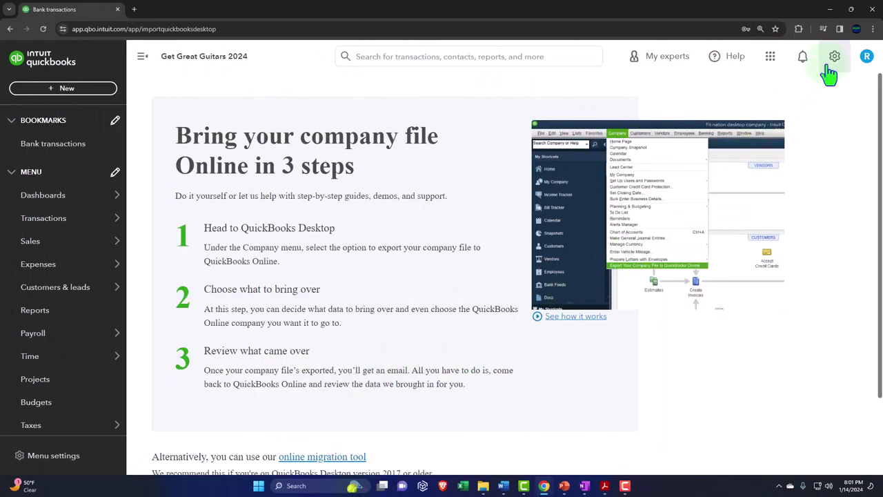
pyautogui.click(828, 68)
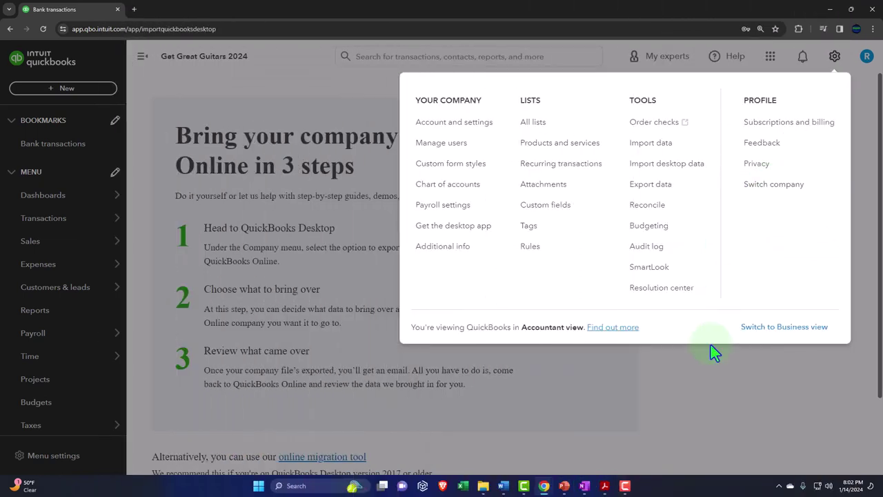
pyautogui.click(711, 390)
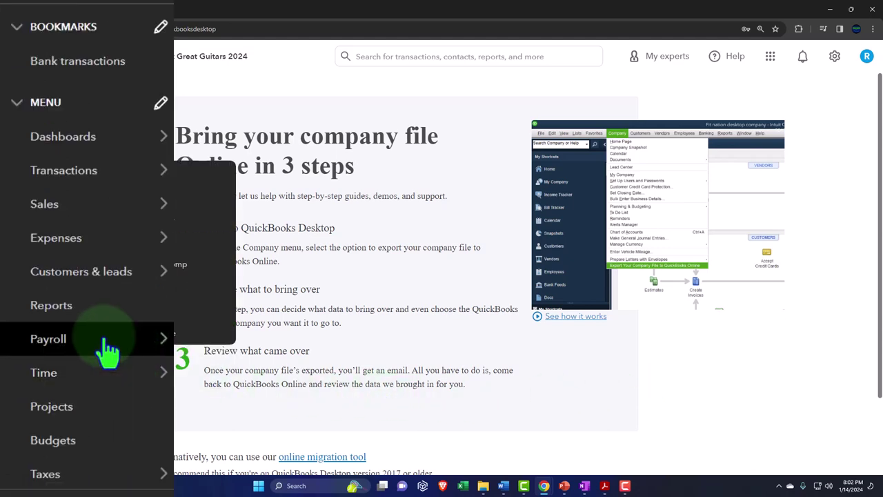
# Open the Chart of accounts under Transactions and collapse the navigation sidebar.
pyautogui.scroll(-2, 87, 304)
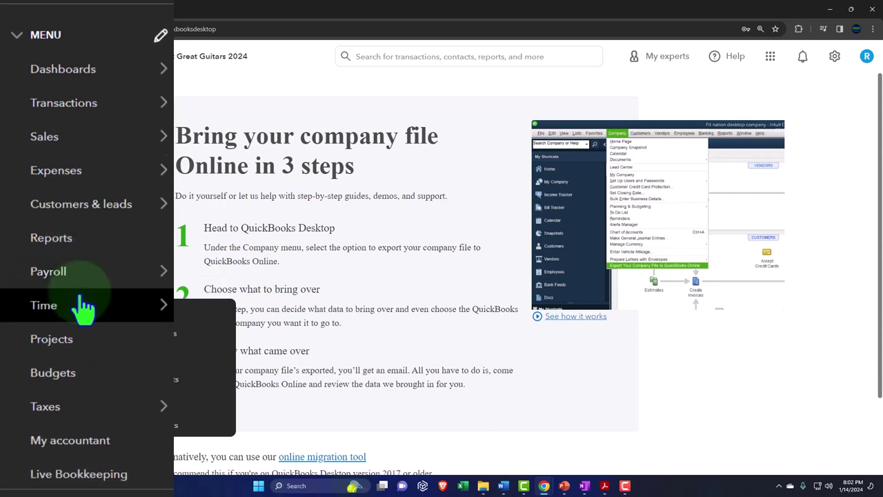
pyautogui.scroll(-2, 84, 307)
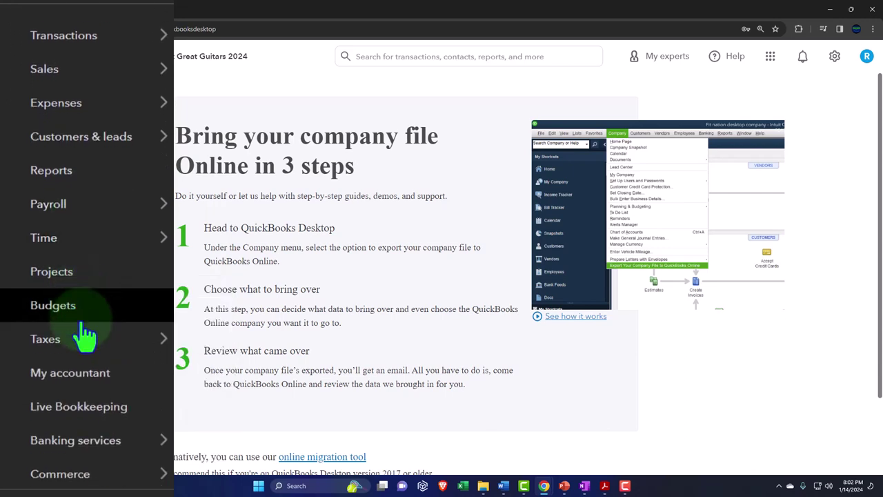
pyautogui.scroll(4, 85, 332)
pyautogui.moveTo(73, 193)
pyautogui.click(69, 174)
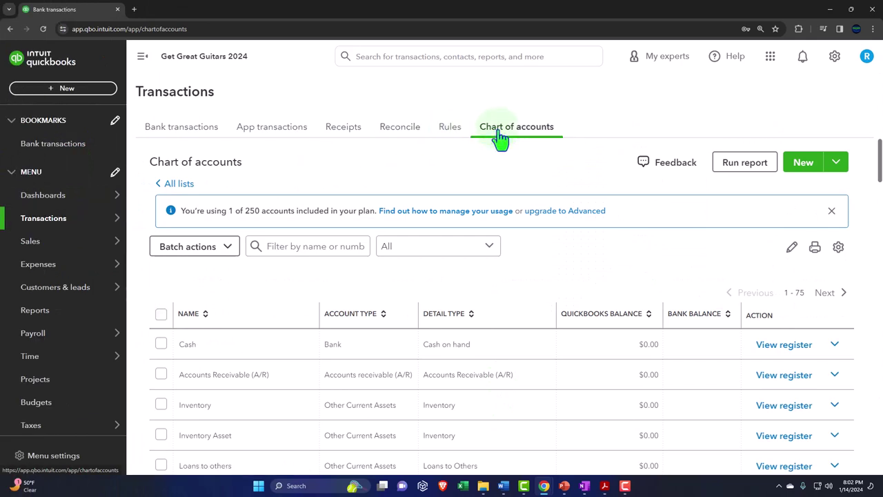
pyautogui.click(142, 55)
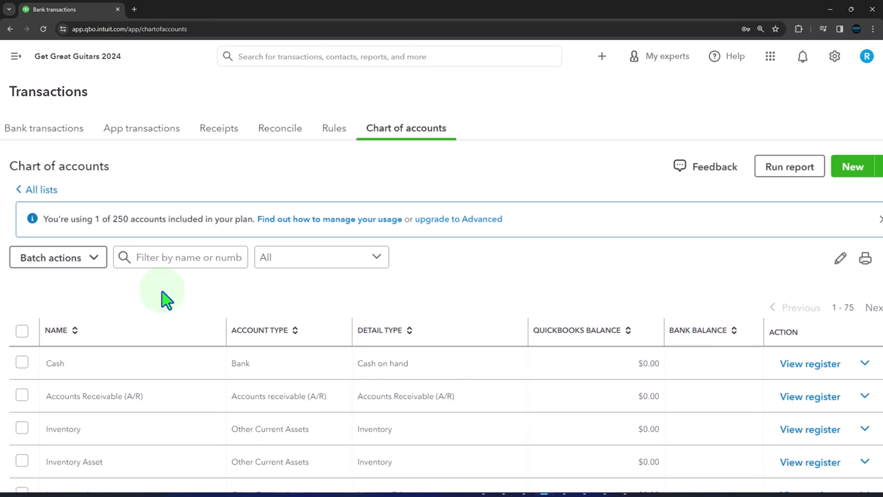
# Examine the asset and liability accounts in the chart of accounts, including their account types and detail types.
pyautogui.scroll(-2, 165, 298)
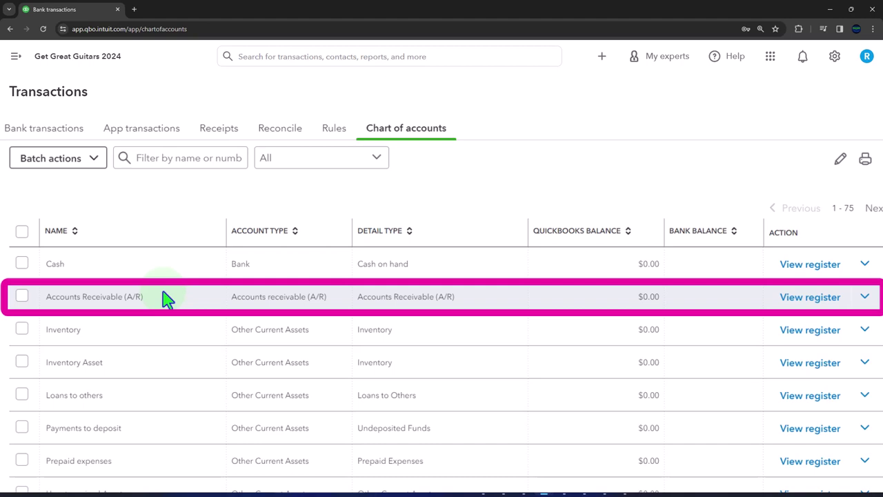
pyautogui.scroll(-2, 168, 298)
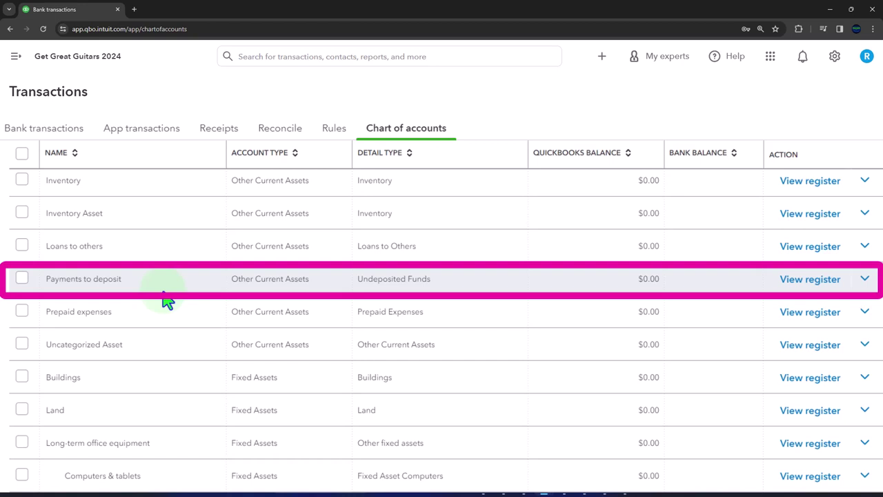
pyautogui.scroll(-4, 166, 299)
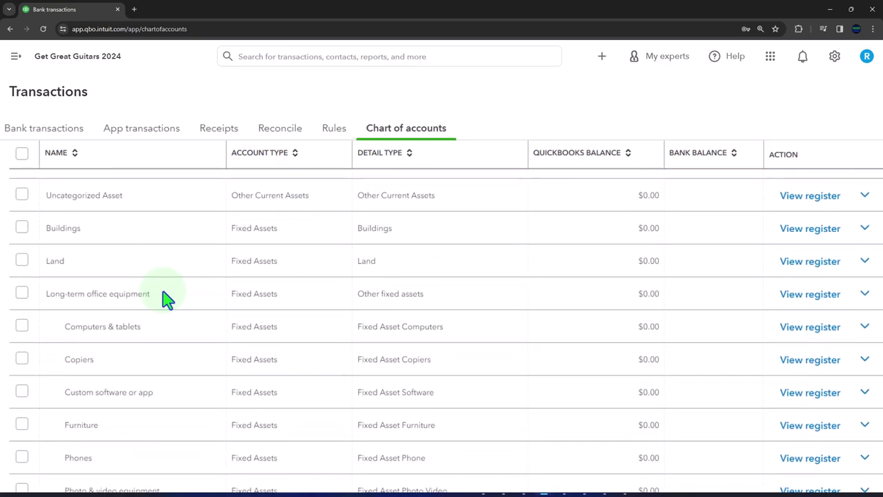
pyautogui.scroll(-3, 168, 299)
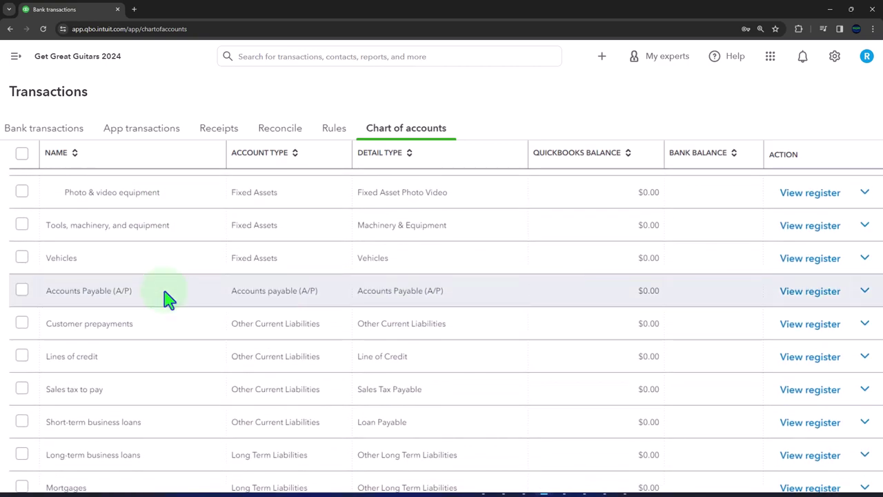
pyautogui.scroll(8, 167, 298)
pyautogui.scroll(-2, 162, 296)
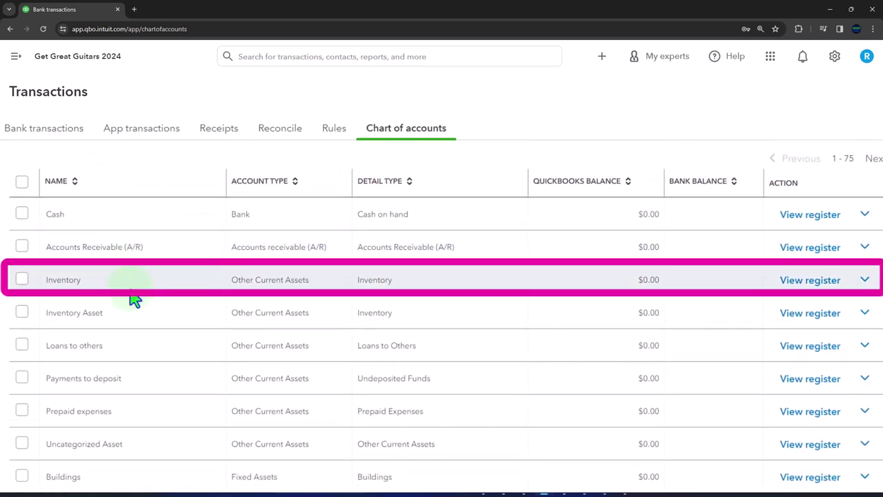
pyautogui.scroll(-3, 134, 299)
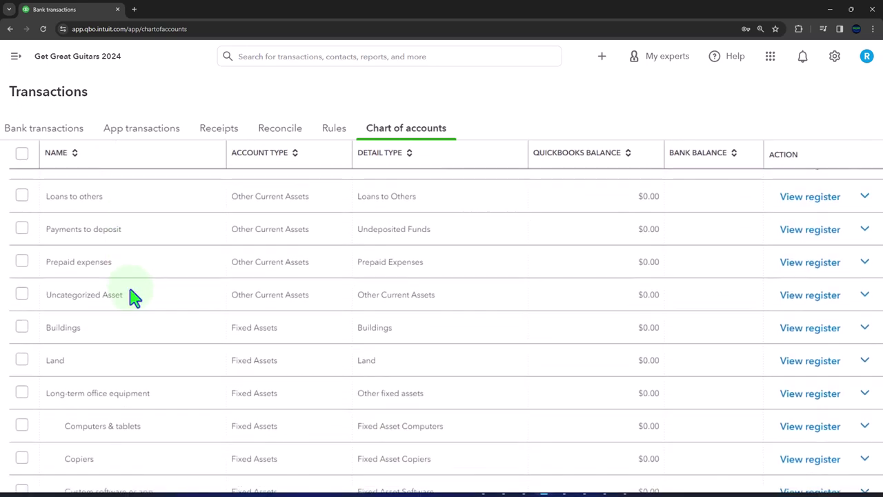
pyautogui.scroll(-2, 135, 297)
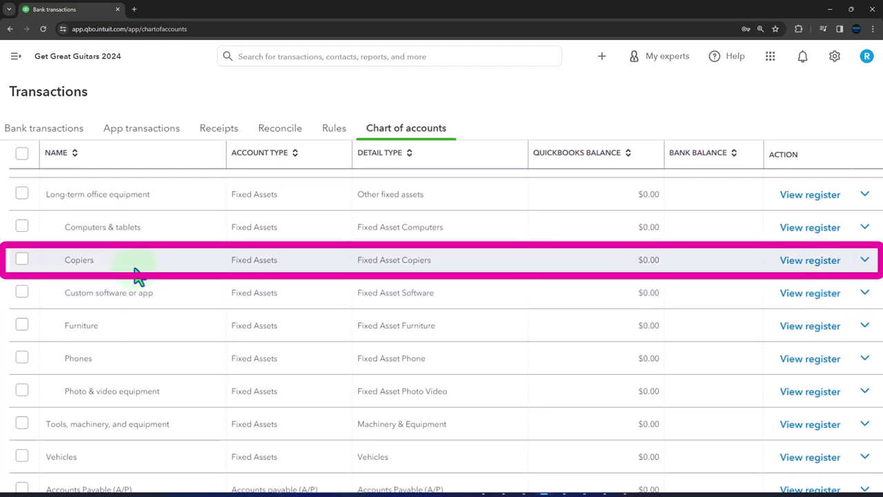
pyautogui.scroll(-1, 136, 271)
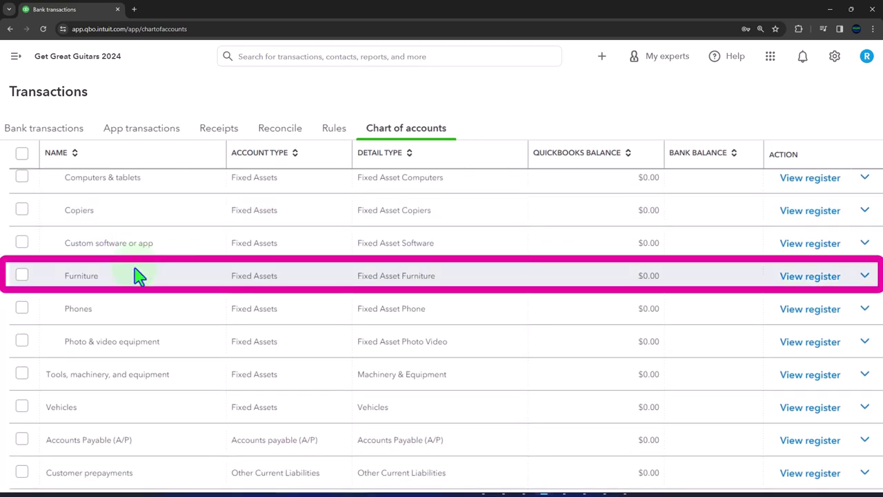
pyautogui.scroll(-6, 138, 275)
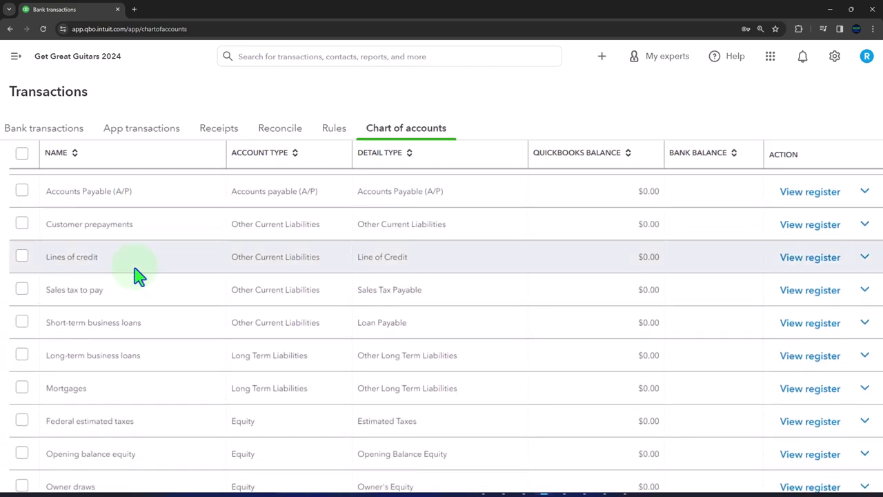
# Examine the income and cost of goods sold accounts in the chart of accounts.
pyautogui.scroll(-8, 138, 275)
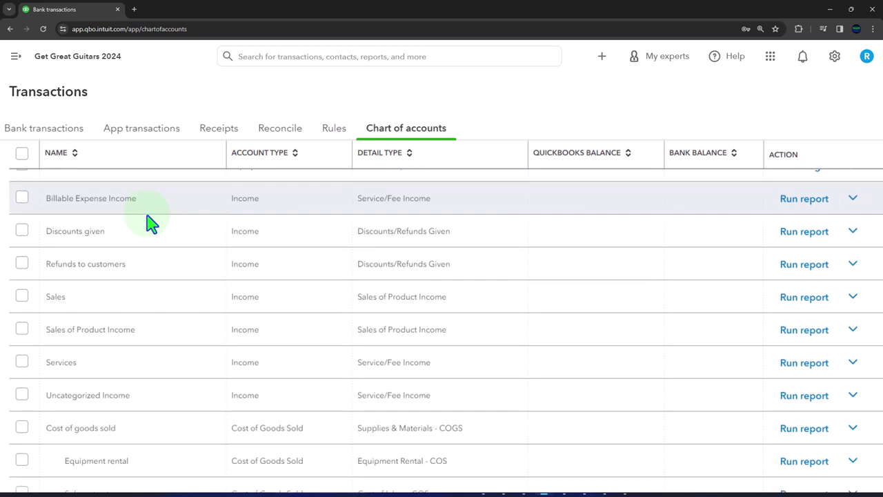
pyautogui.scroll(-3, 148, 276)
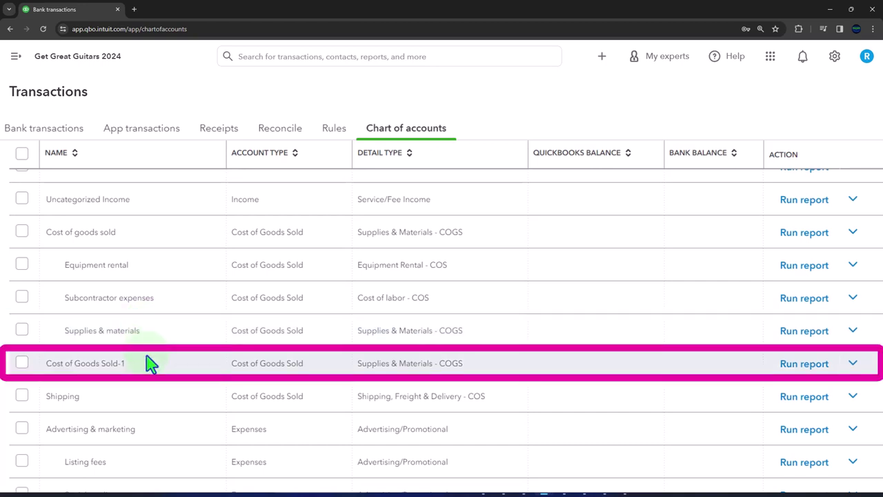
pyautogui.scroll(-3, 292, 380)
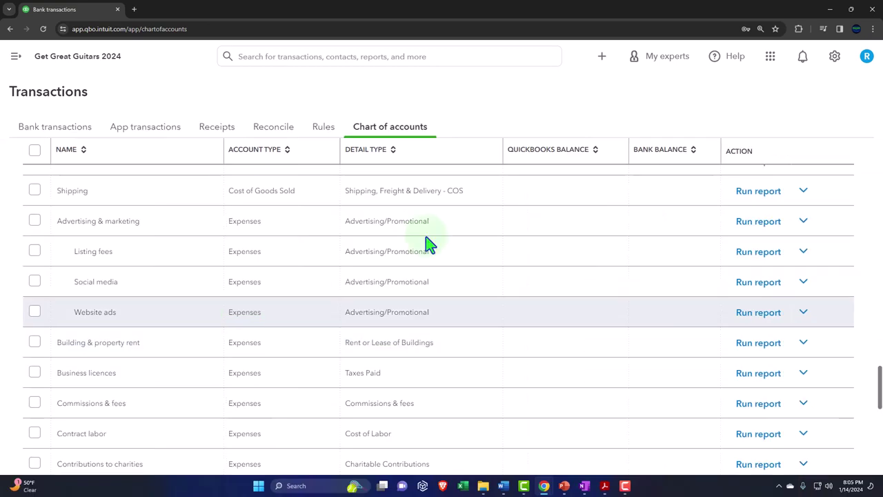
# Check the options for creating new transactions, and examine the expense accounts down to the end of the first page.
pyautogui.click(601, 56)
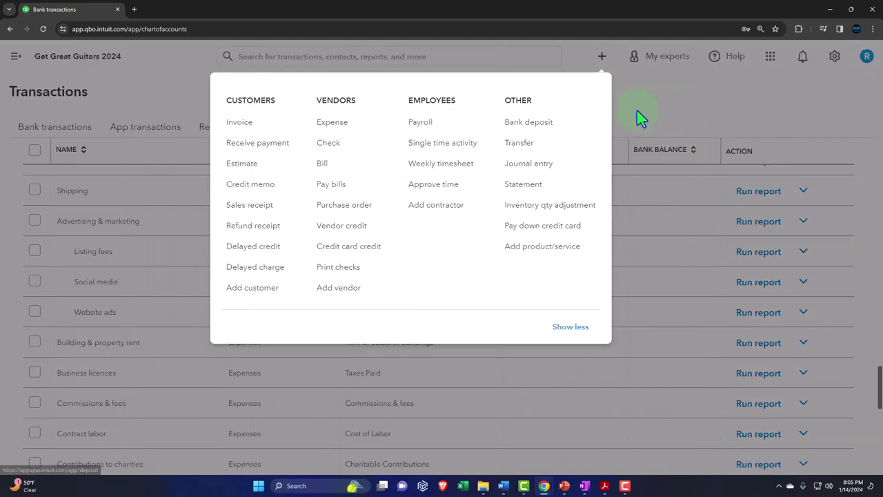
pyautogui.click(714, 157)
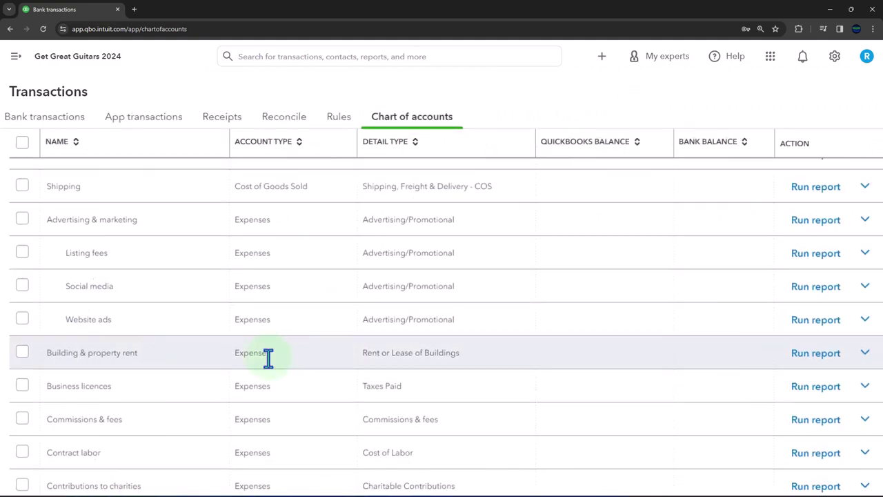
pyautogui.scroll(-3, 272, 366)
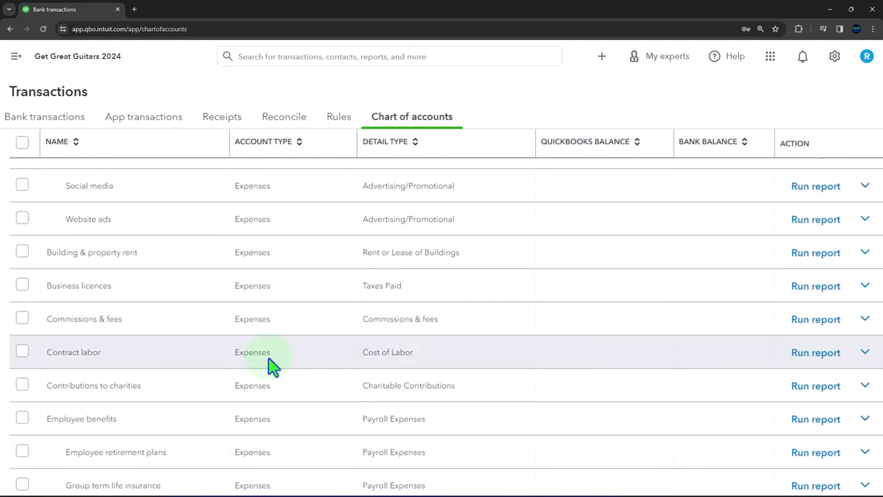
pyautogui.scroll(-4, 273, 366)
pyautogui.scroll(-3, 273, 366)
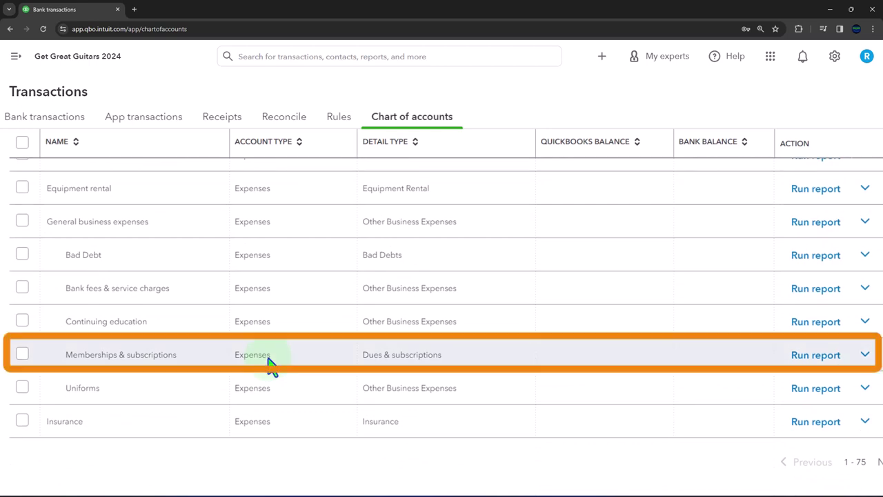
pyautogui.scroll(3, 269, 362)
pyautogui.scroll(-5, 269, 362)
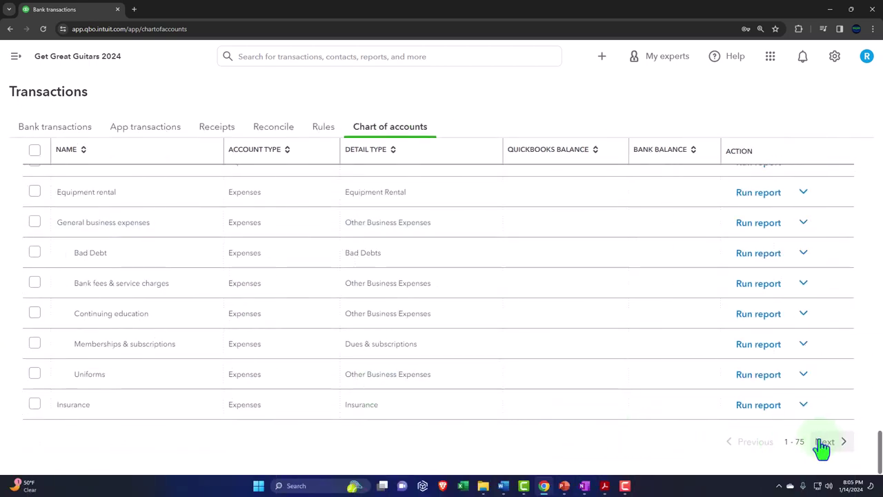
# Go to the second page of the chart of accounts and examine its other expense, other income and utilities accounts.
pyautogui.click(825, 442)
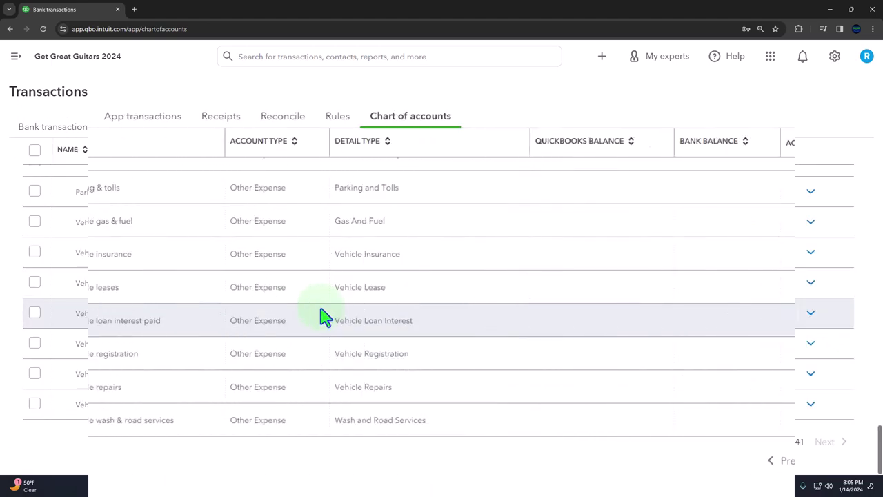
pyautogui.scroll(3, 321, 314)
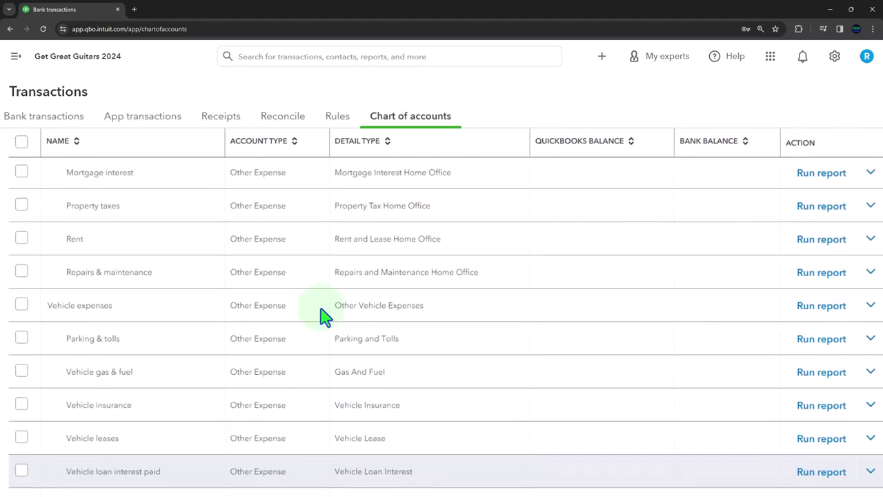
pyautogui.scroll(3, 324, 316)
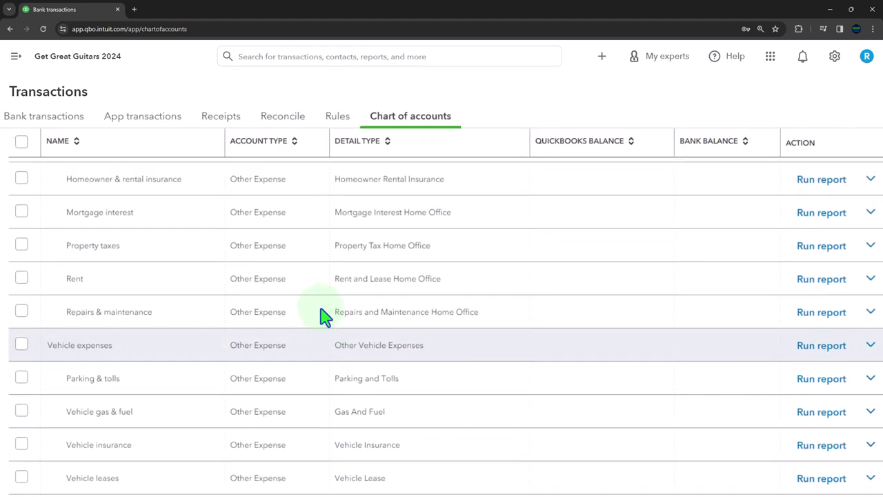
pyautogui.scroll(1, 324, 316)
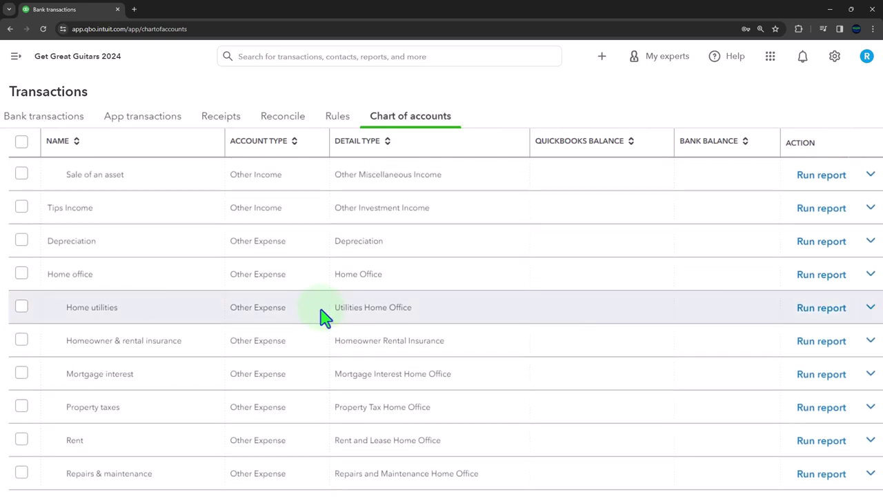
pyautogui.scroll(3, 325, 316)
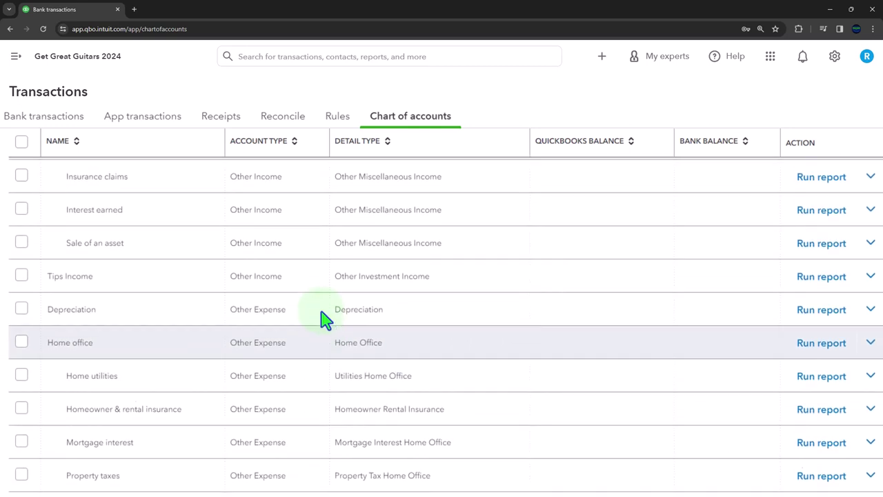
pyautogui.scroll(3, 324, 316)
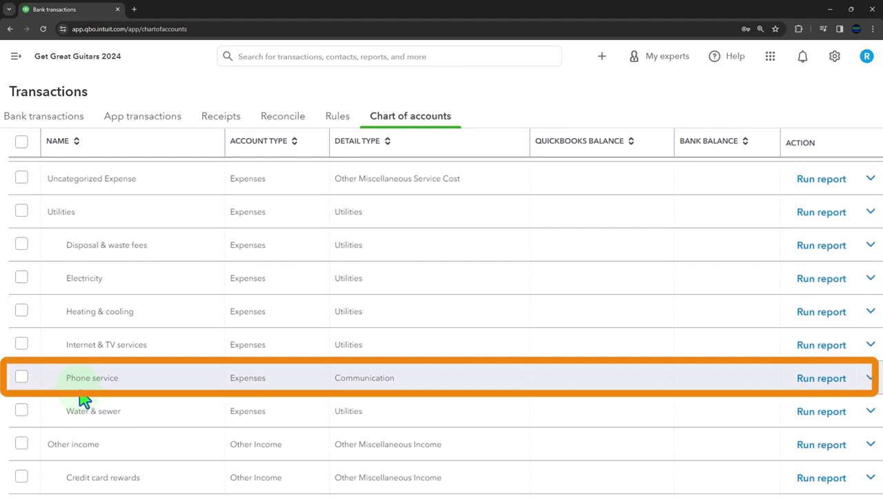
# Check the available actions for the Phone service and Utilities accounts without changing either account.
pyautogui.click(869, 379)
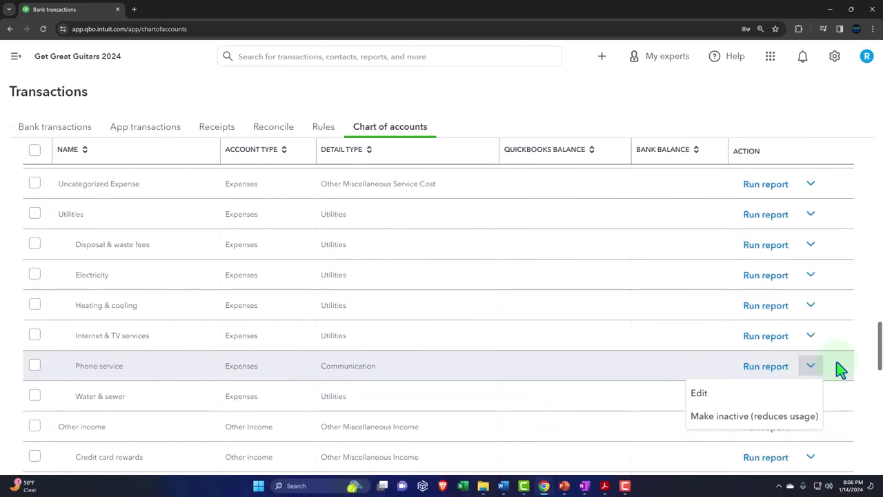
pyautogui.click(862, 356)
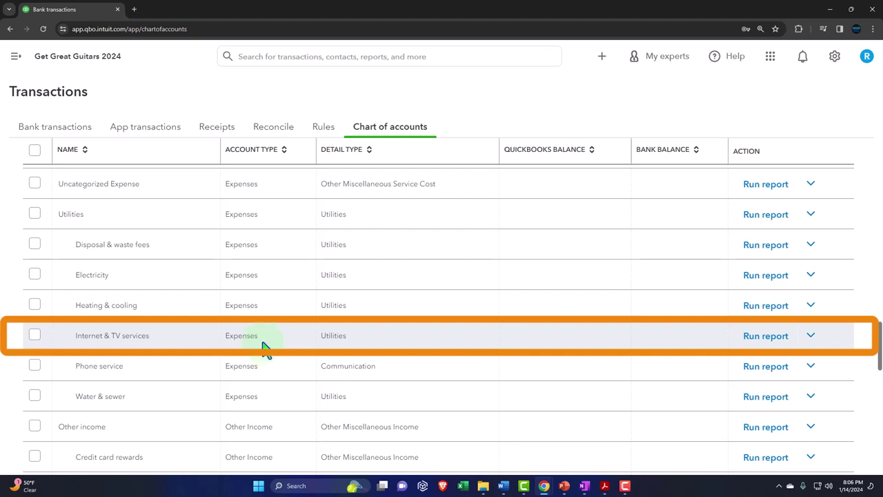
pyautogui.click(811, 215)
pyautogui.click(810, 224)
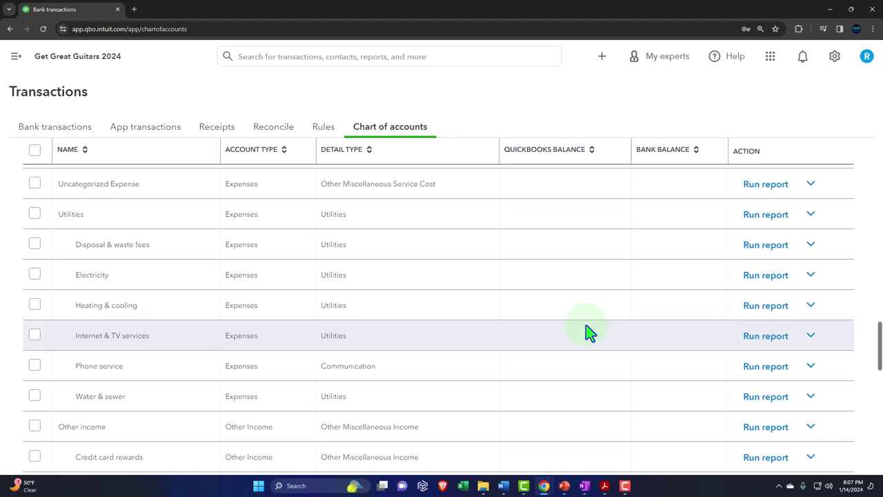
# Return to the first page of the chart of accounts and go back to the start of the account list.
pyautogui.scroll(3, 213, 351)
pyautogui.scroll(3, 212, 351)
pyautogui.scroll(-15, 223, 354)
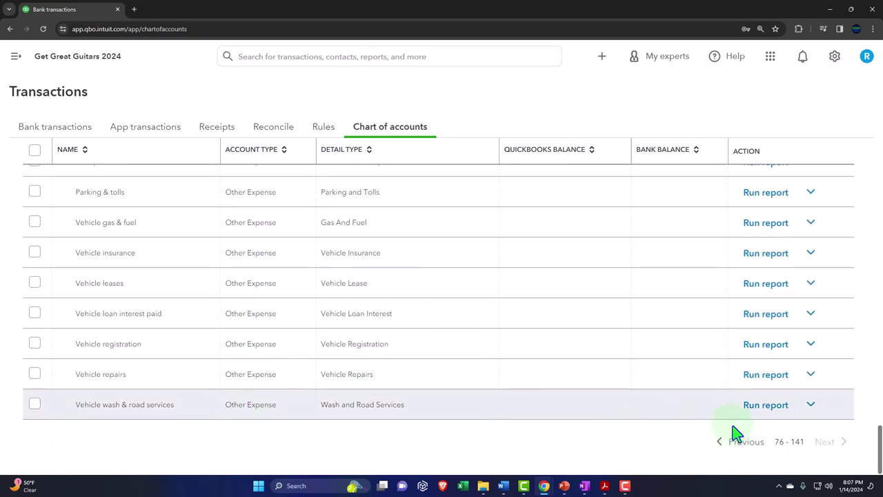
pyautogui.click(753, 447)
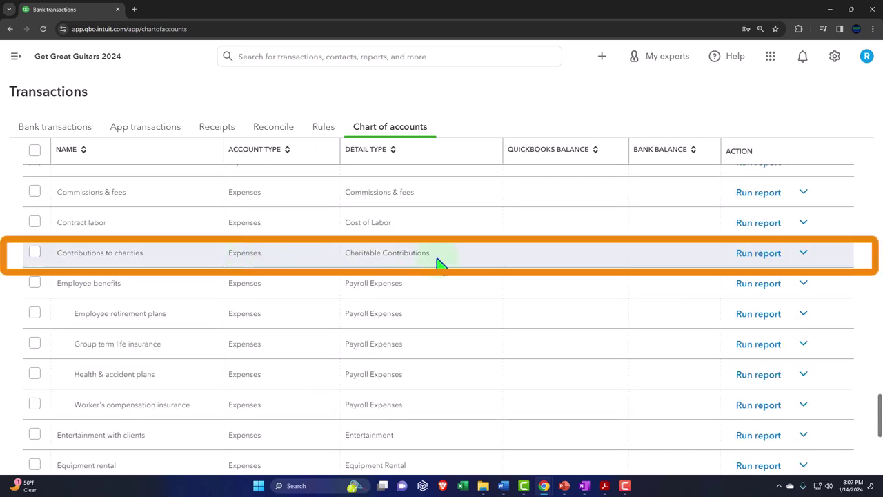
pyautogui.scroll(2, 441, 265)
pyautogui.scroll(15, 448, 265)
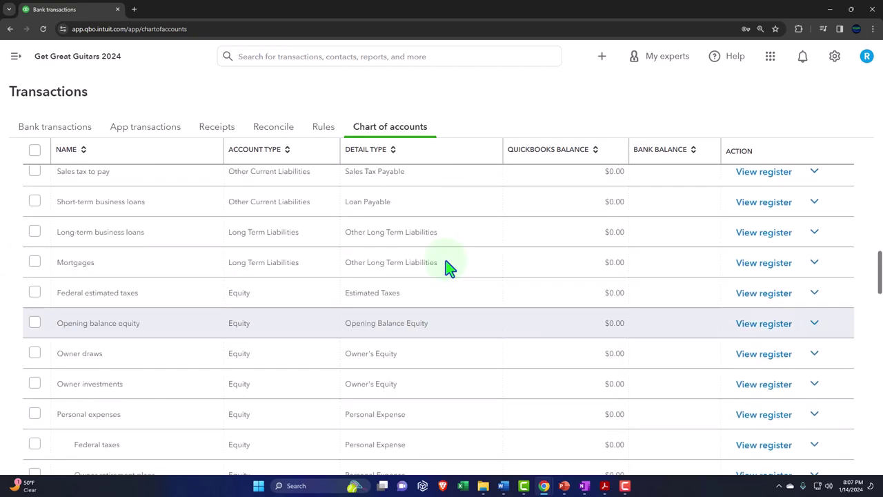
pyautogui.scroll(6, 447, 266)
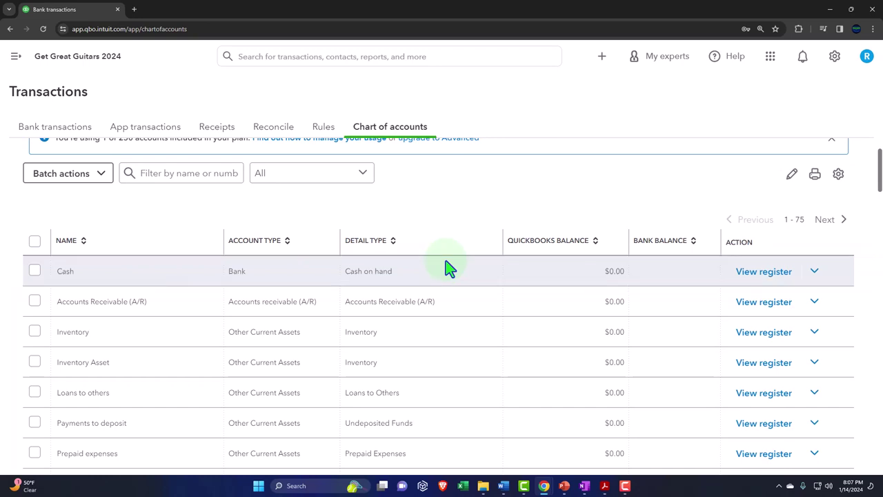
# Review the first page's account types in order, from assets through liabilities, equity and income to expenses.
pyautogui.scroll(-1, 447, 268)
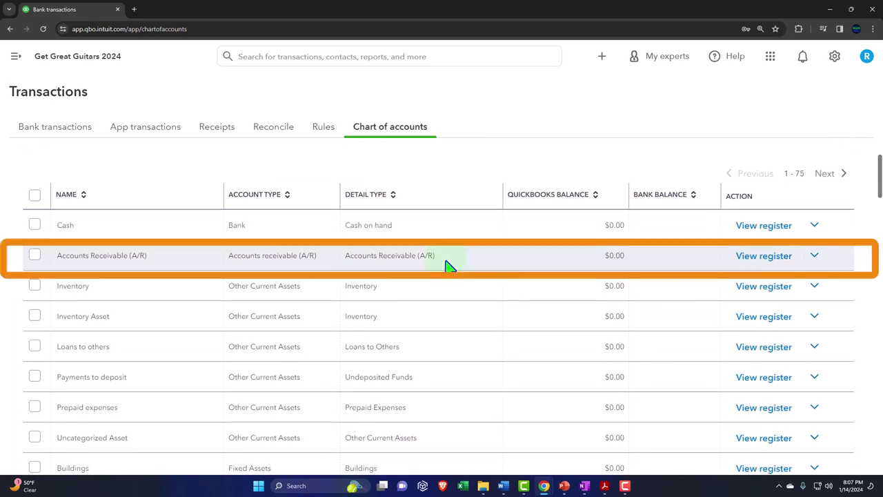
pyautogui.scroll(-3, 447, 266)
pyautogui.scroll(-1, 447, 267)
pyautogui.scroll(-4, 447, 267)
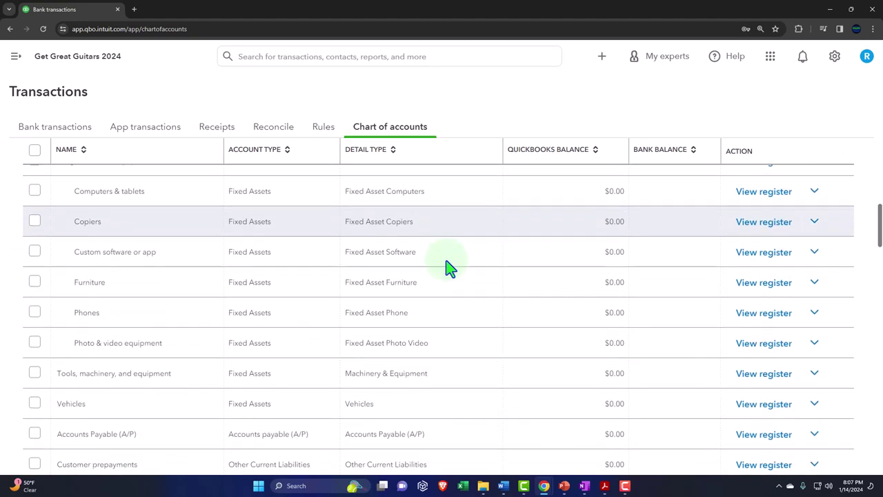
pyautogui.scroll(-4, 450, 268)
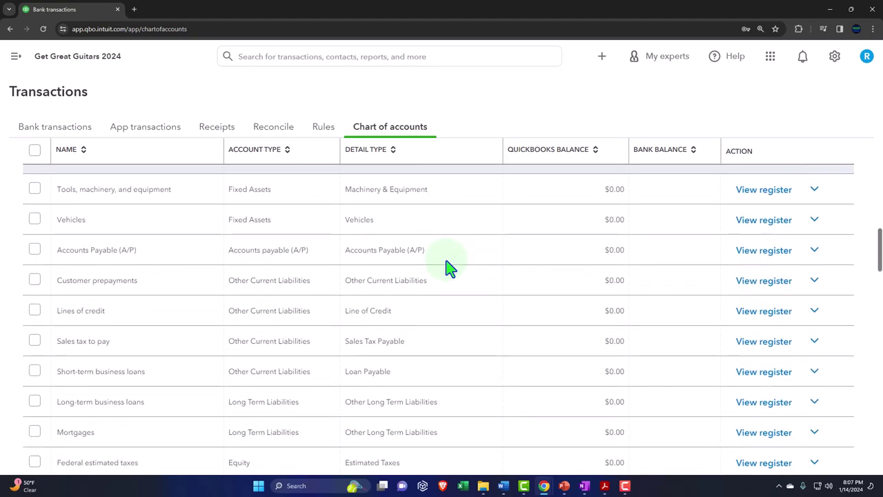
pyautogui.scroll(-12, 450, 268)
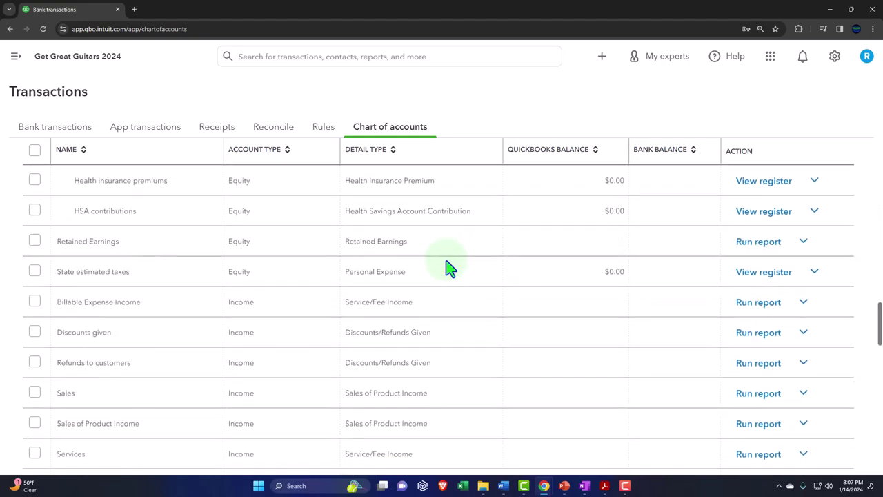
pyautogui.scroll(-6, 447, 266)
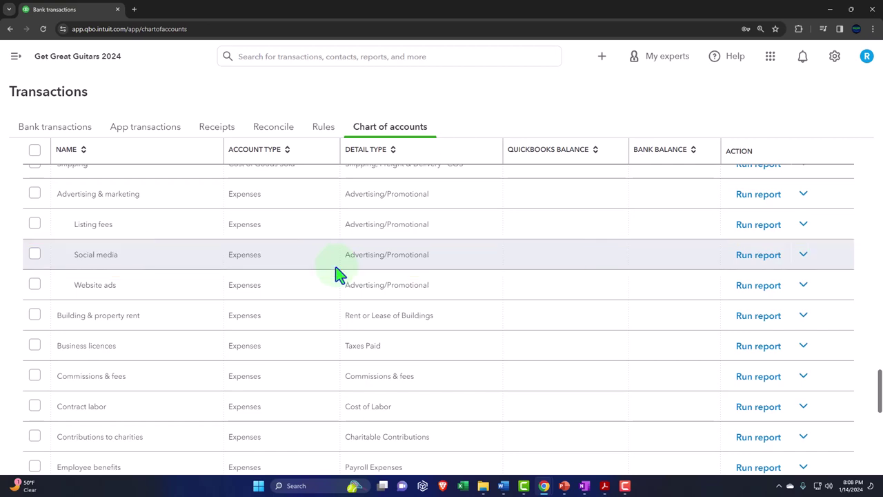
# Open the chart of accounts import page, review its file upload and Google Sheet options, and close it.
pyautogui.scroll(15, 339, 274)
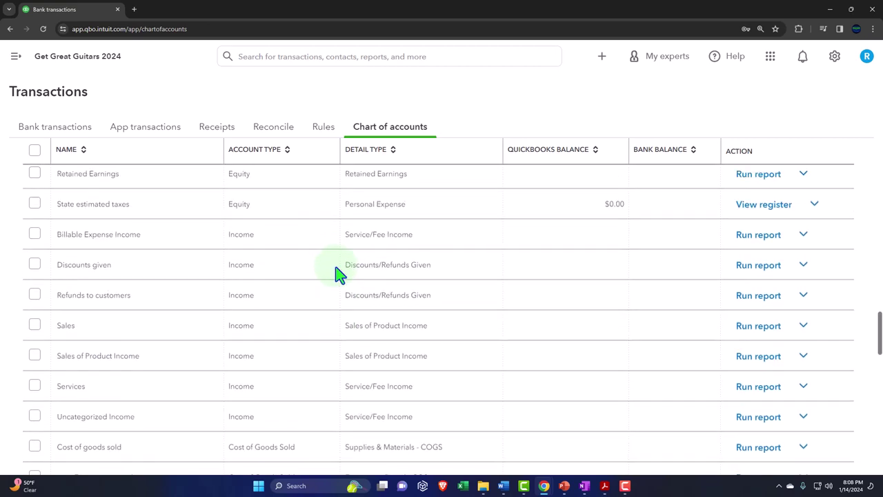
pyautogui.scroll(3, 338, 273)
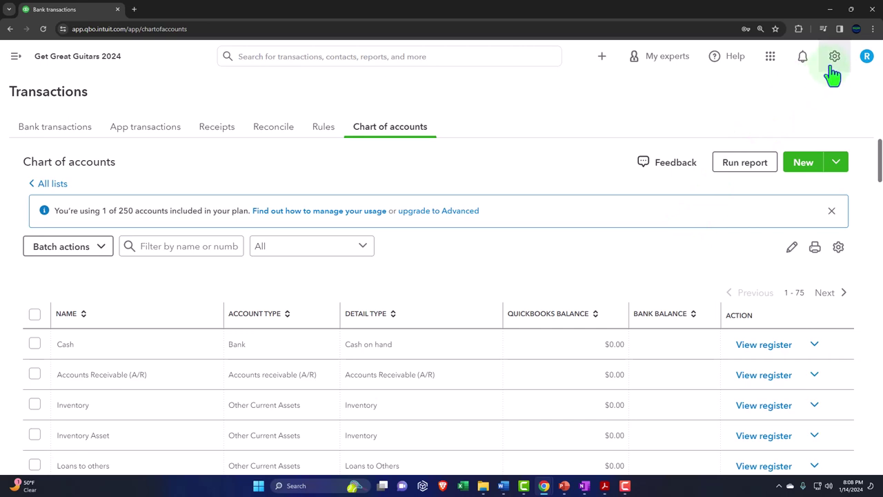
pyautogui.click(836, 167)
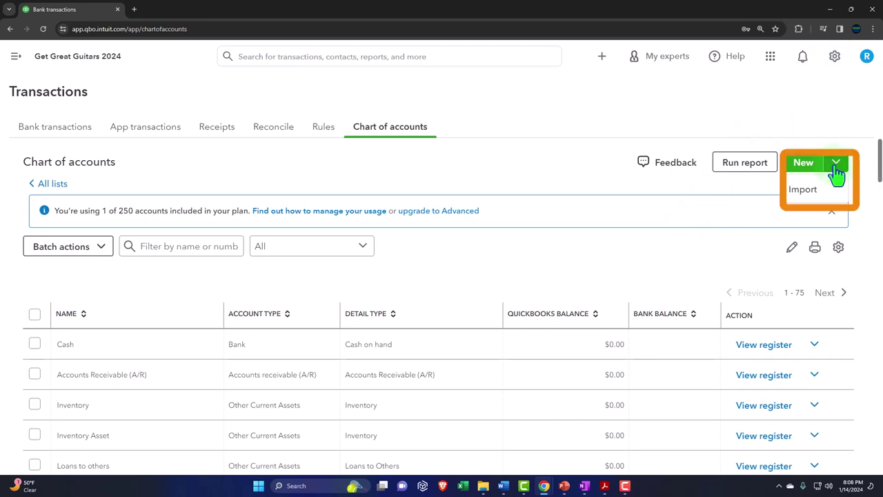
pyautogui.click(804, 191)
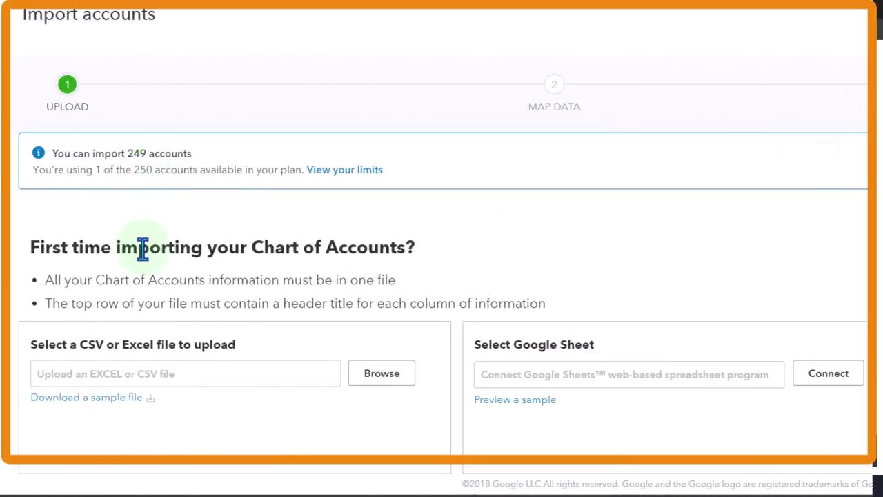
pyautogui.scroll(-1, 138, 256)
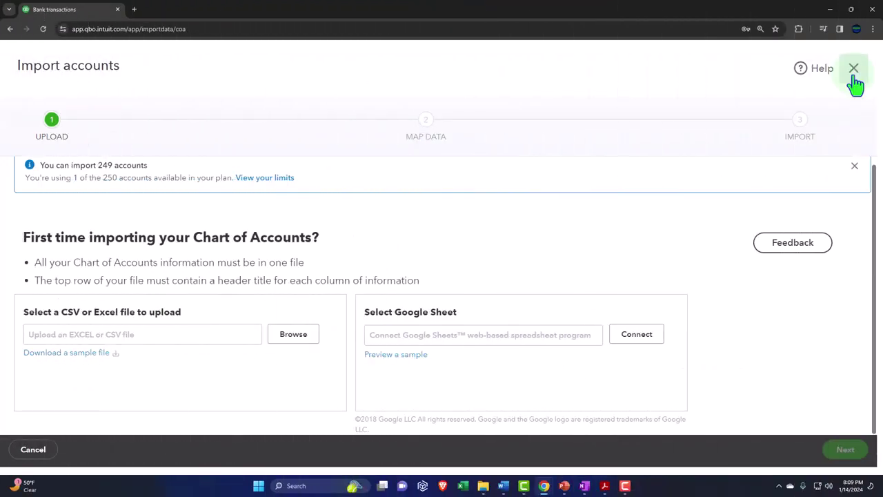
pyautogui.click(854, 76)
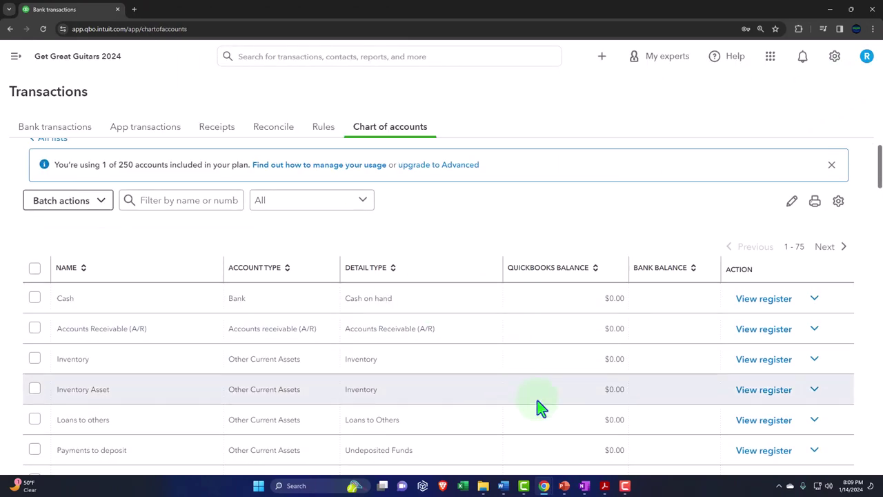
# Switch to the Beginning Balances TB PDF in Acrobat and place an always-on-top Calculator beside its trial balance.
pyautogui.click(604, 486)
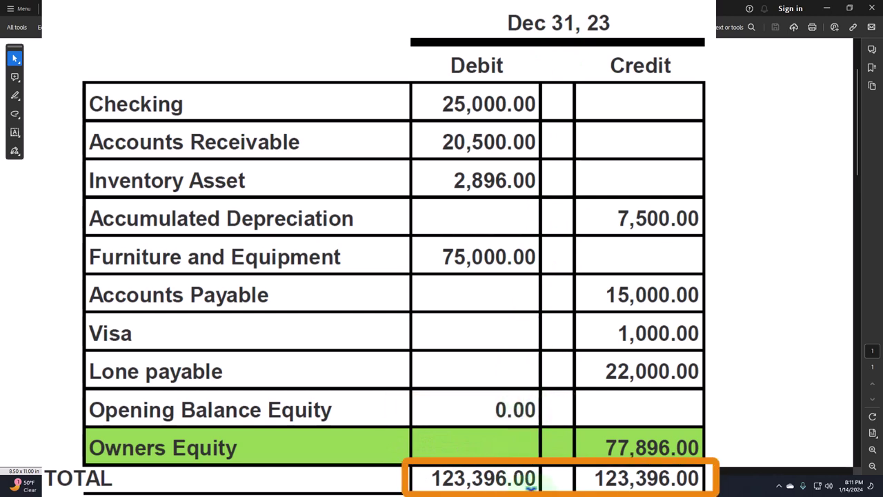
pyautogui.click(301, 483)
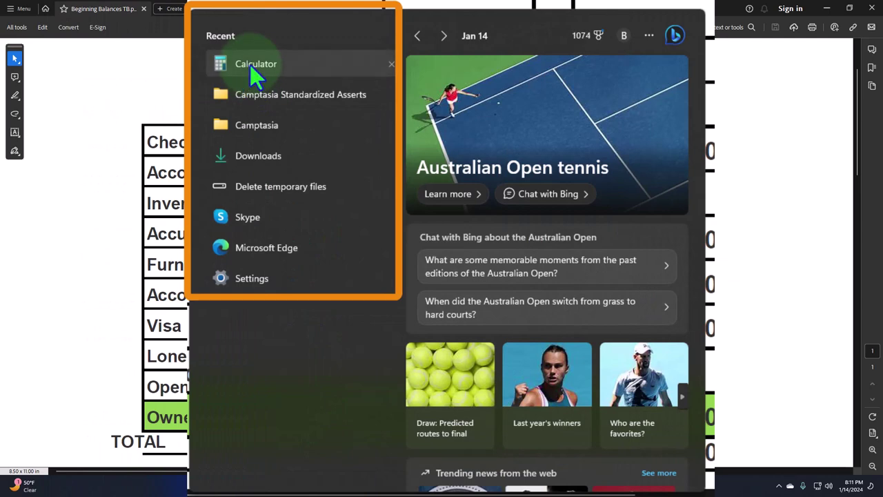
pyautogui.click(250, 64)
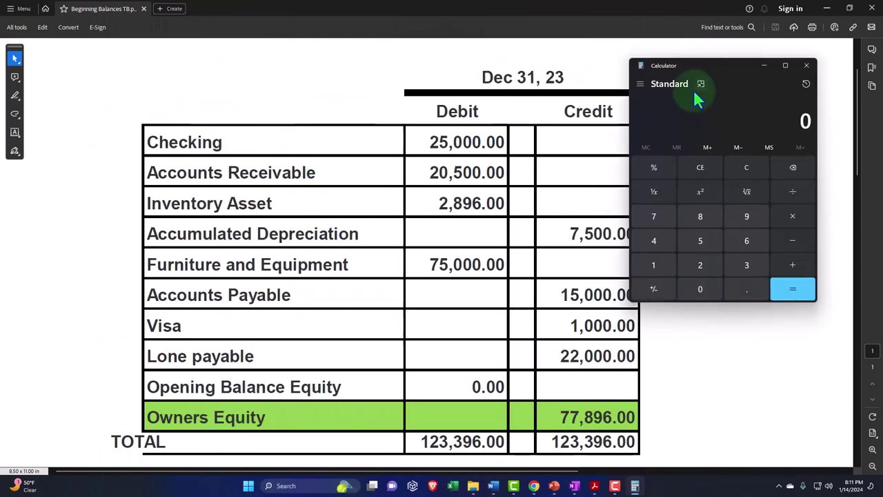
pyautogui.click(701, 84)
pyautogui.moveTo(755, 24); pyautogui.dragTo(719, 107)
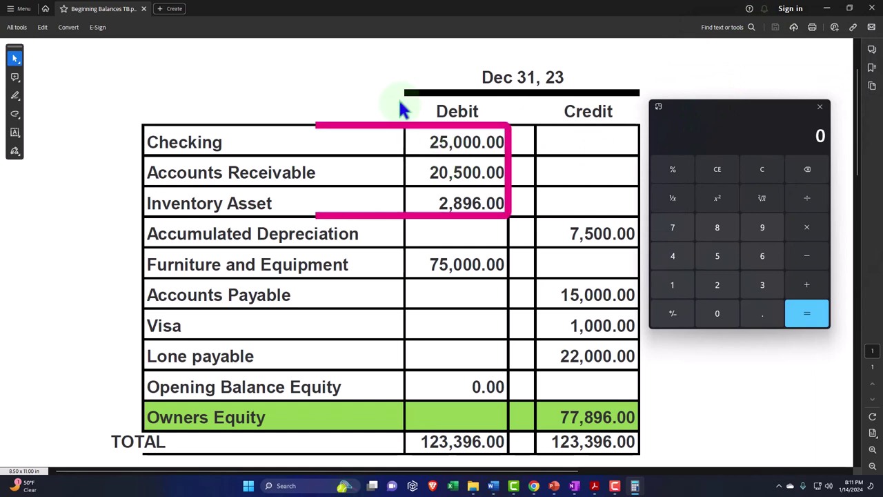
# Calculate the trial balance's total assets as 25,000 + 20,500 + 2,896 − 7,500 + 75,000.
pyautogui.write('250000')
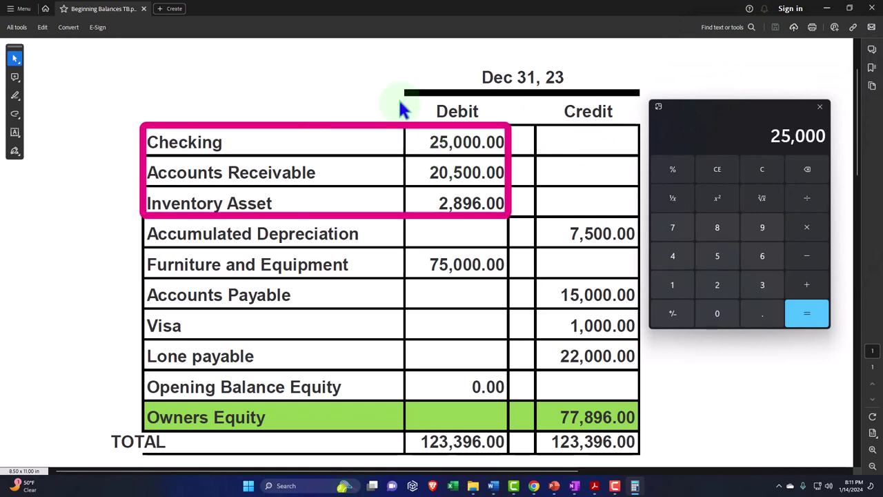
pyautogui.write('+20500+2896')
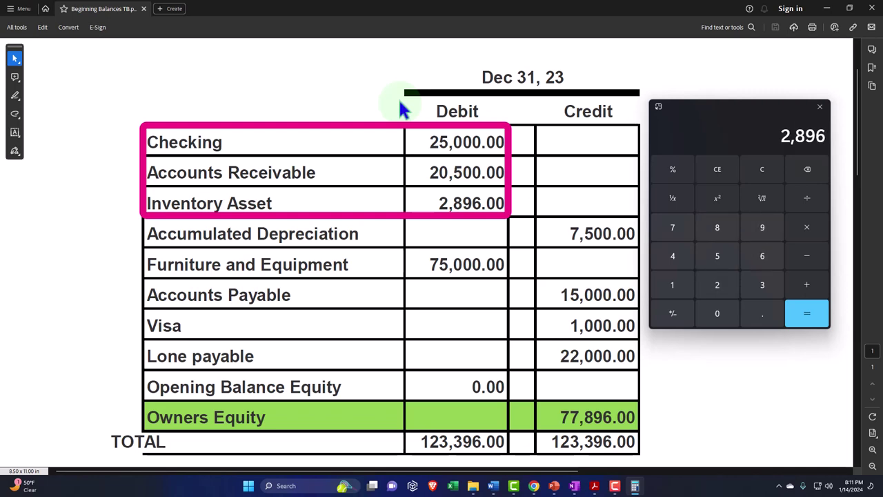
pyautogui.press('Return')
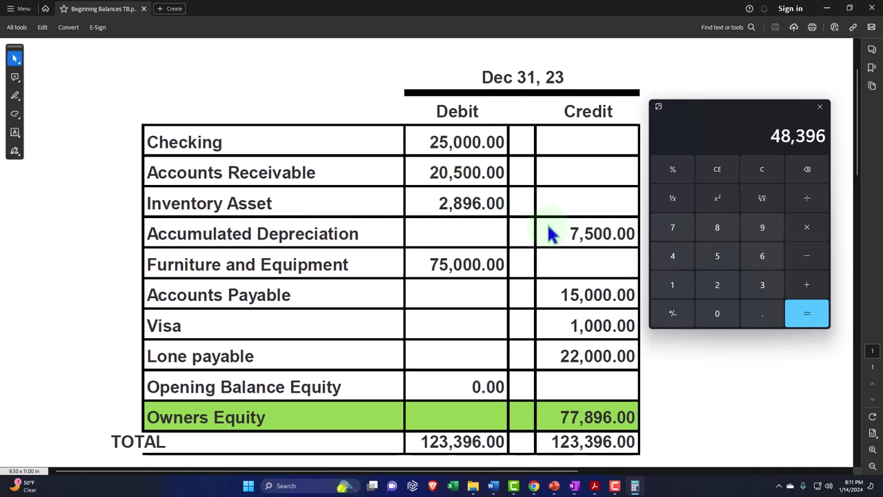
pyautogui.write('7500')
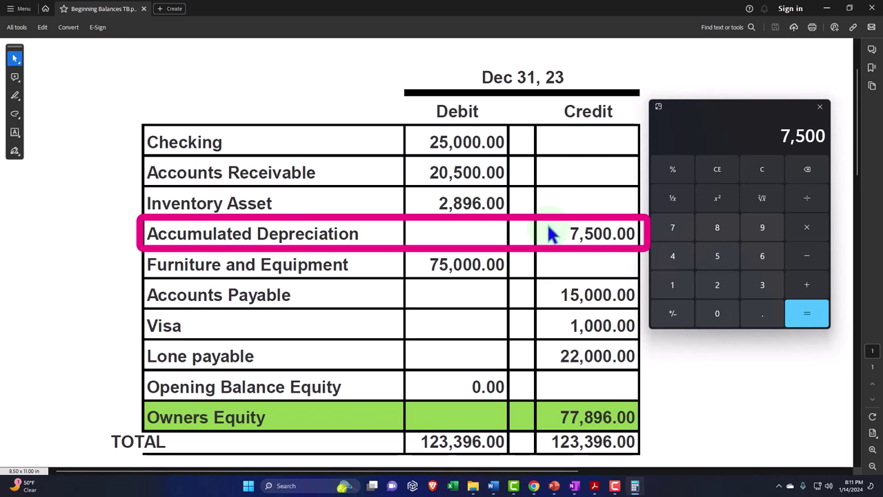
pyautogui.press('+')
pyautogui.write('75,000')
pyautogui.press('+')
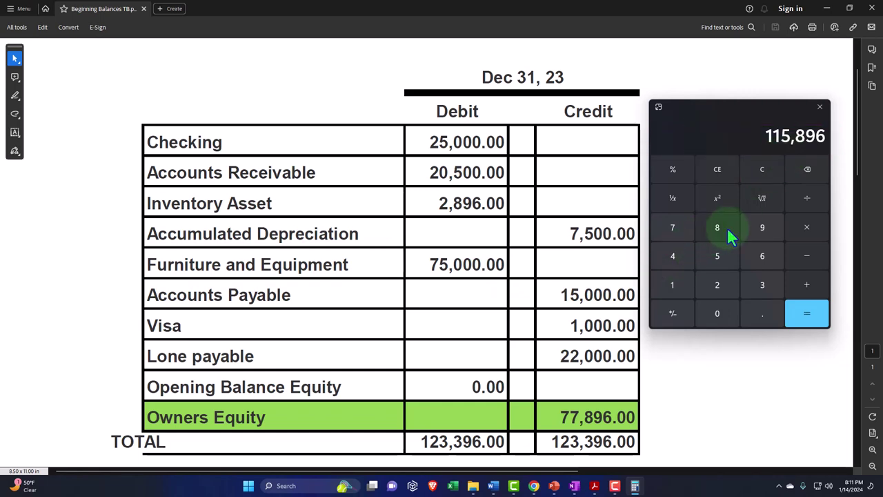
# Calculate total liabilities and equity as 15,000 + 1,000 + 22,000 + 77,896, and close the Calculator.
pyautogui.click(766, 171)
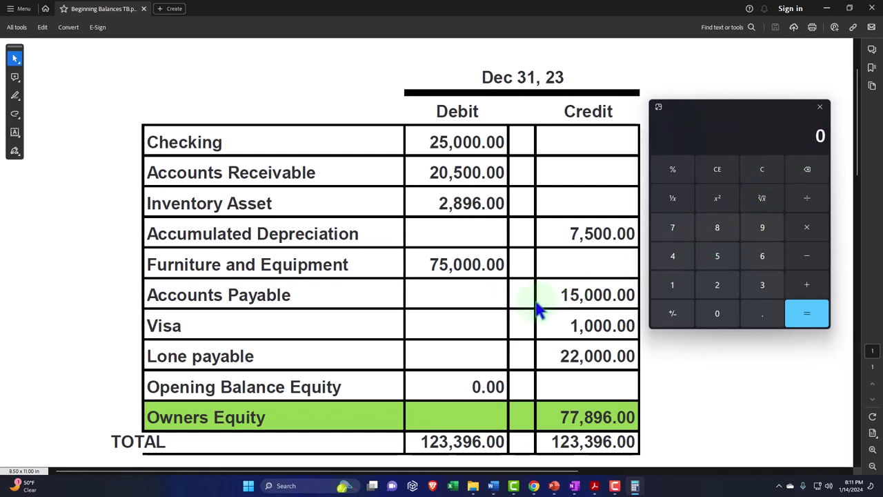
pyautogui.write('15000+1000+22000')
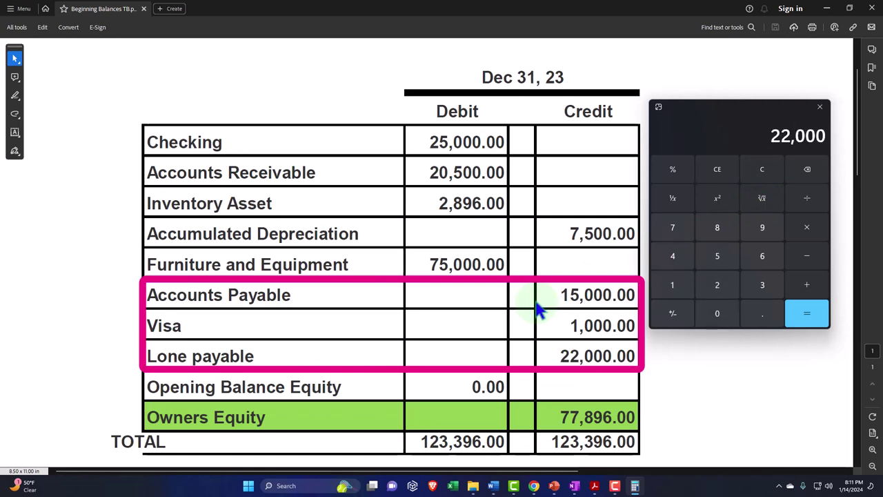
pyautogui.press('Return')
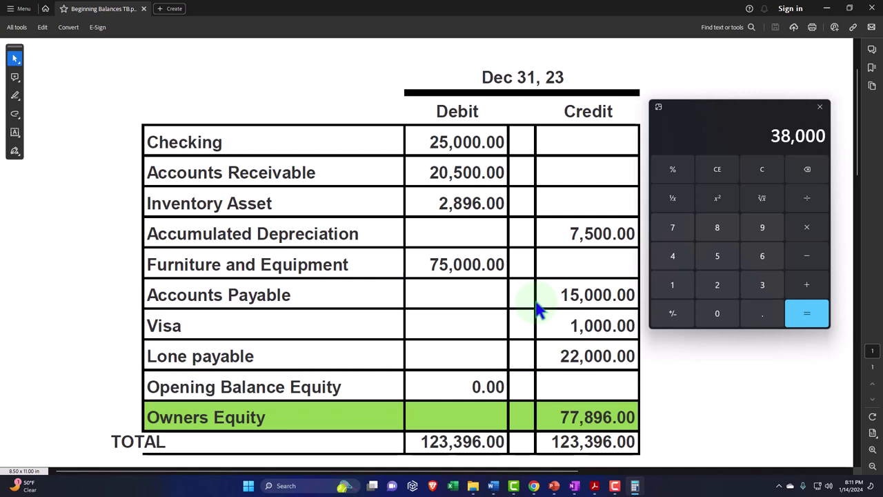
pyautogui.write('77896')
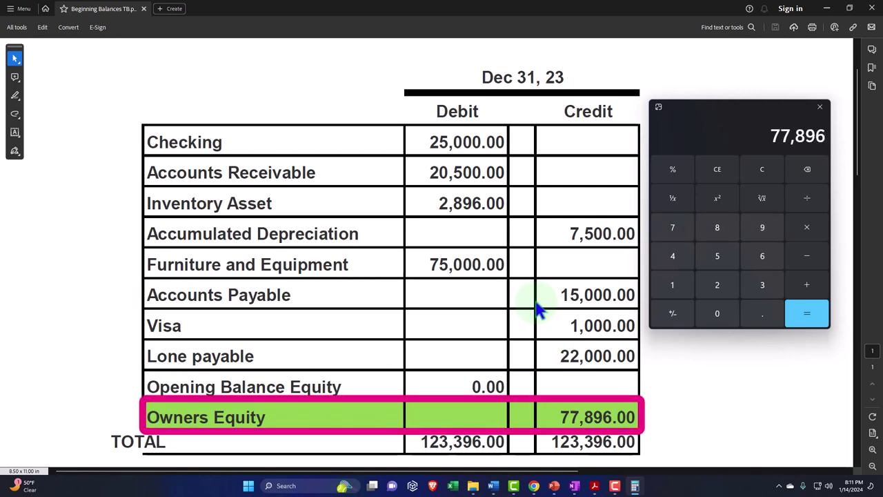
pyautogui.press('Return')
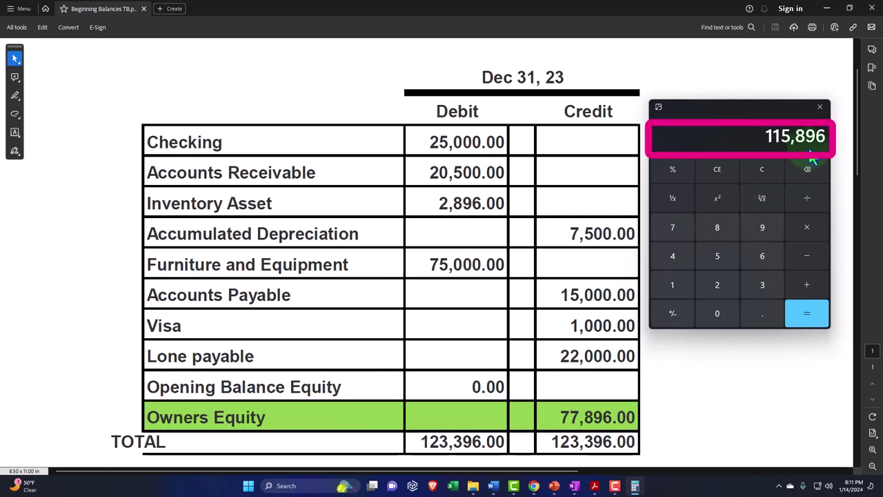
pyautogui.moveTo(748, 110); pyautogui.dragTo(790, 105)
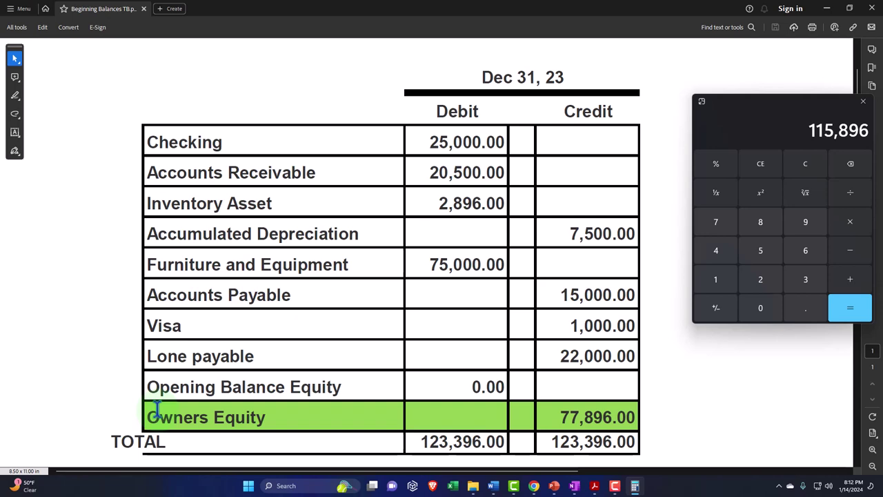
pyautogui.hotkey('alt', 'F4')
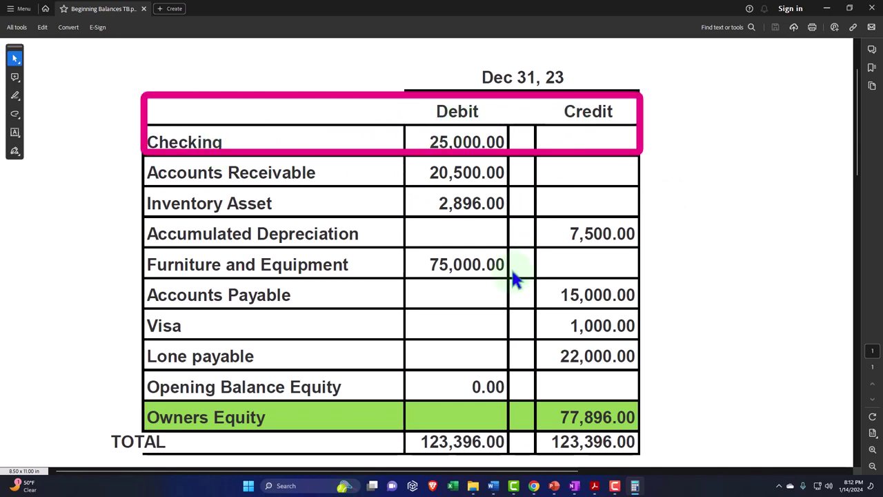
# Switch to QuickBooks Online in Chrome and open a new journal entry form.
pyautogui.moveTo(534, 486)
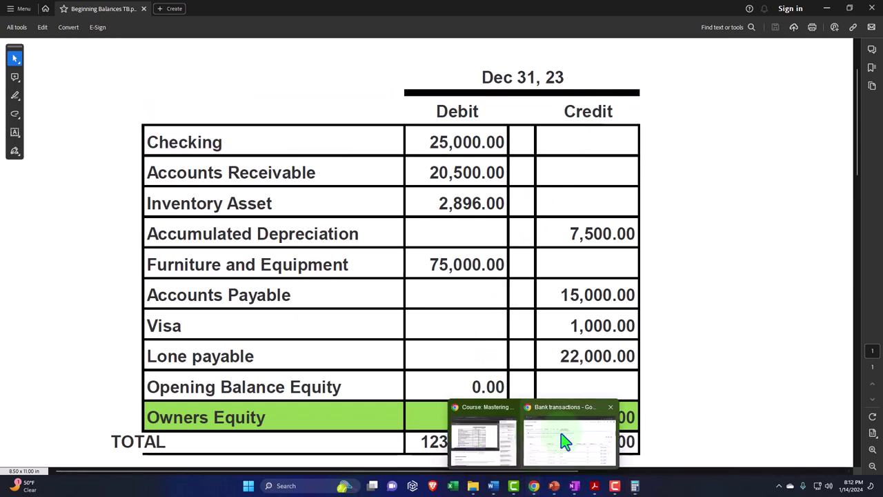
pyautogui.click(556, 453)
pyautogui.click(15, 57)
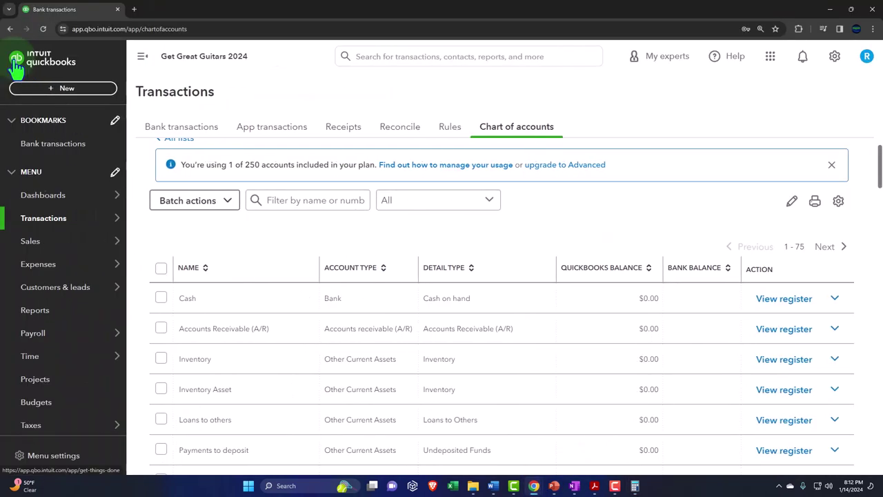
pyautogui.click(51, 90)
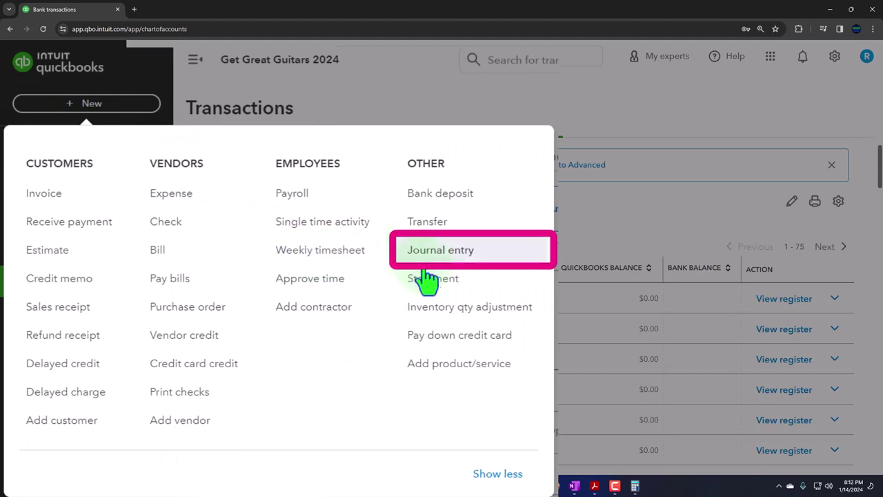
pyautogui.click(327, 201)
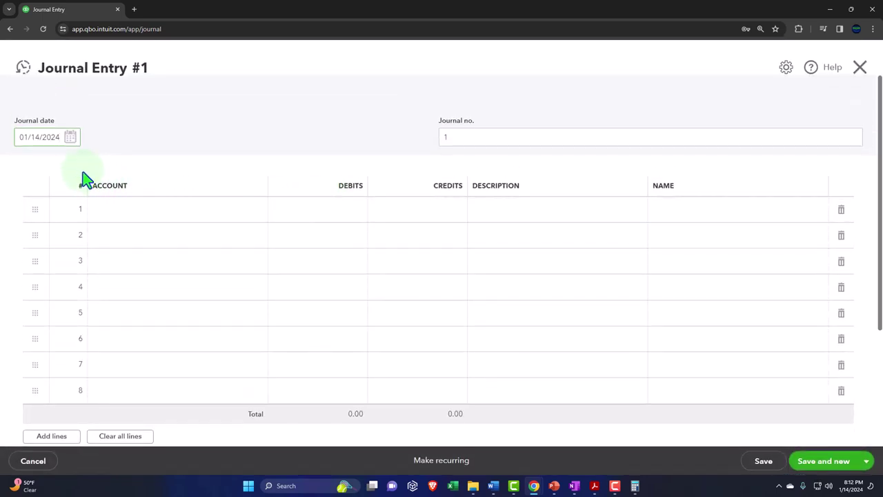
# Set the journal entry's date to 12/31/2023.
pyautogui.moveTo(62, 137); pyautogui.dragTo(7, 138)
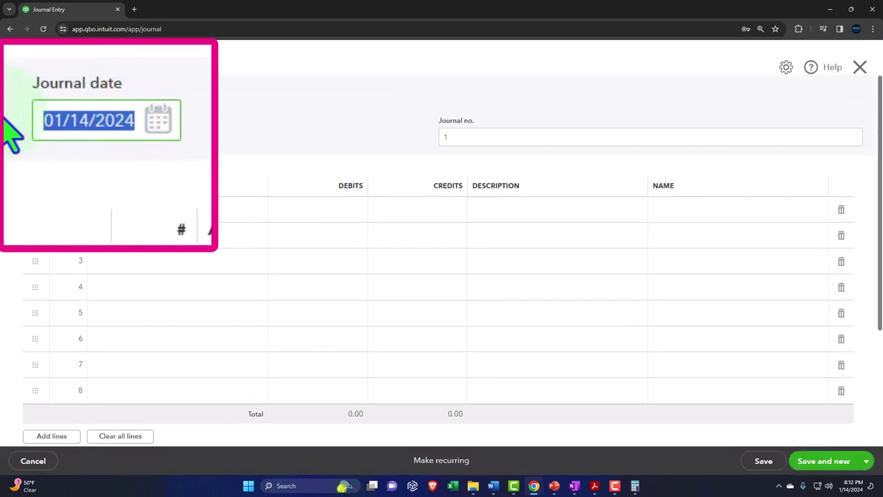
pyautogui.write('123123')
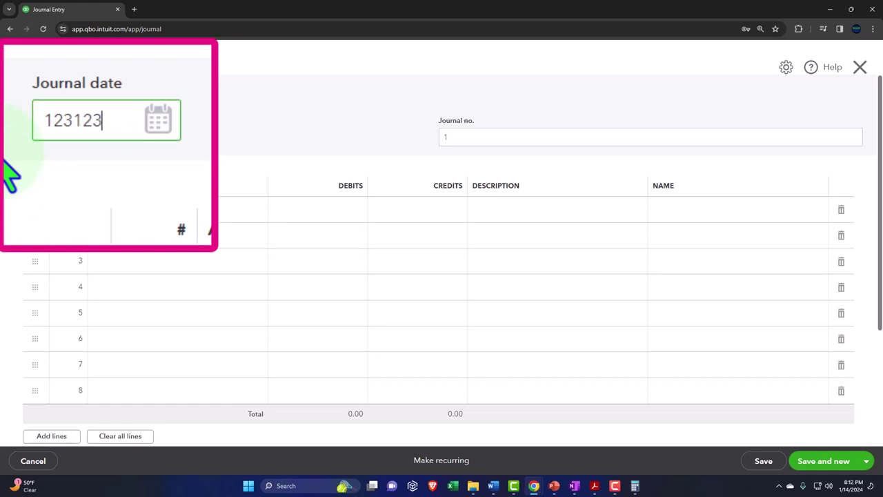
pyautogui.press('Tab')
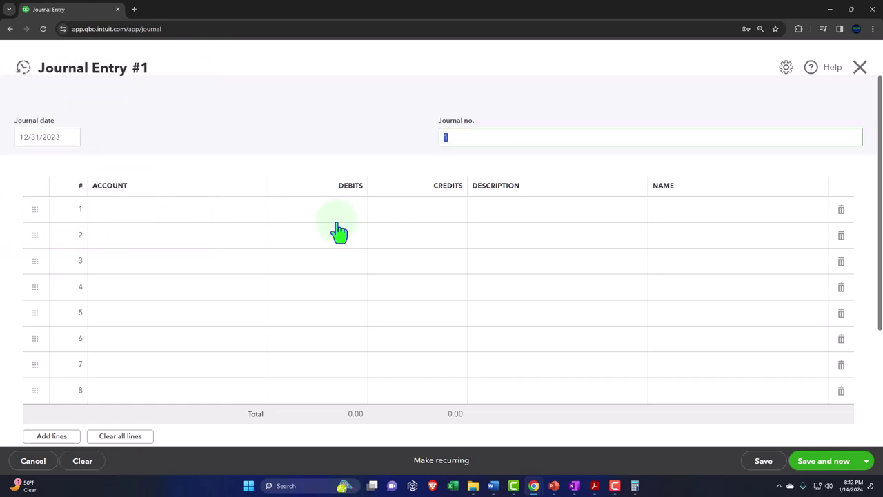
# Switch to the Beginning Balances TB PDF in Acrobat and check the Accounts Payable and Visa credit balances.
pyautogui.click(594, 486)
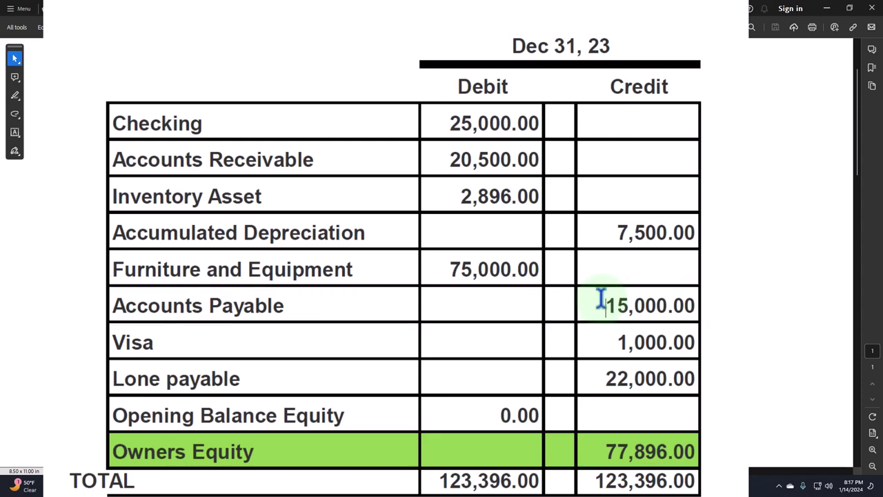
pyautogui.click(606, 342)
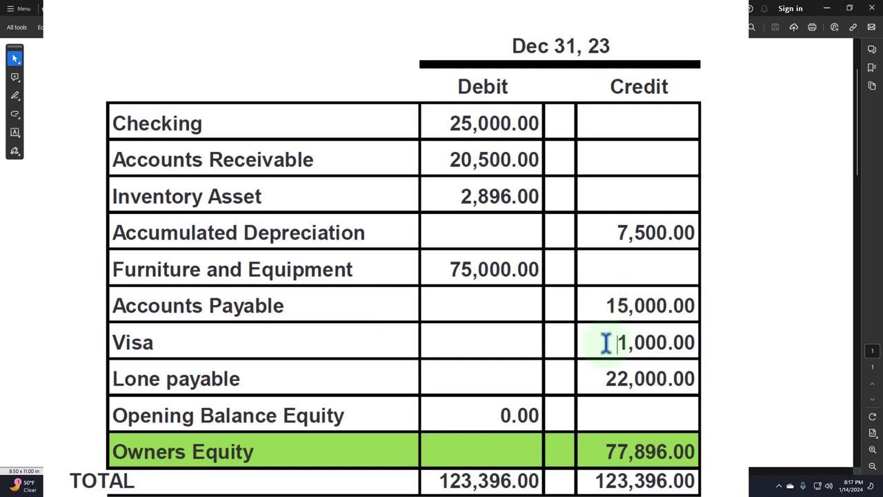